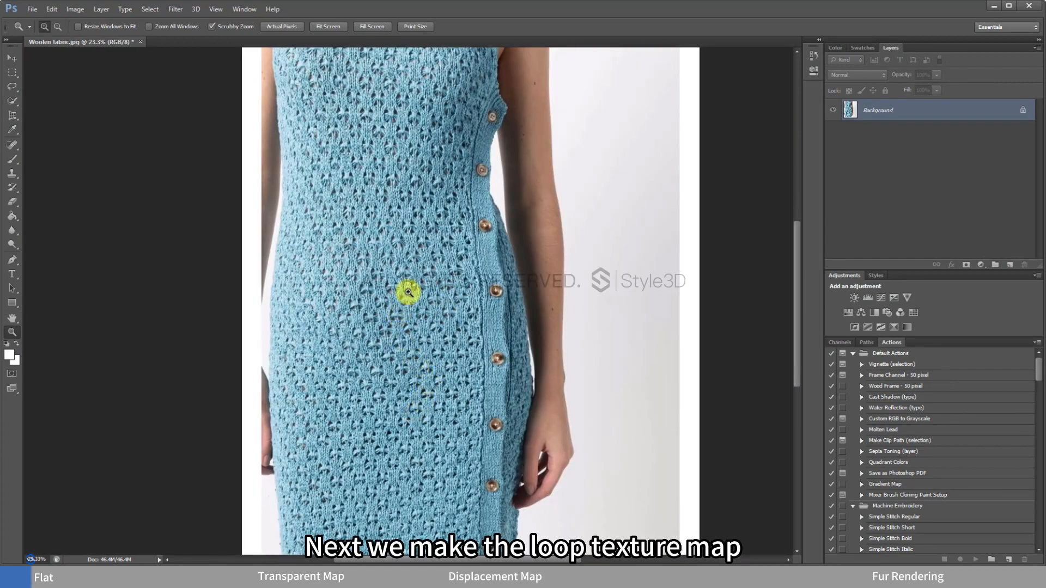
- Outline a tall rectangular patch of knit on the front of the dress with the Perspective Crop tool
left_click_drag(409, 292, 458, 275)
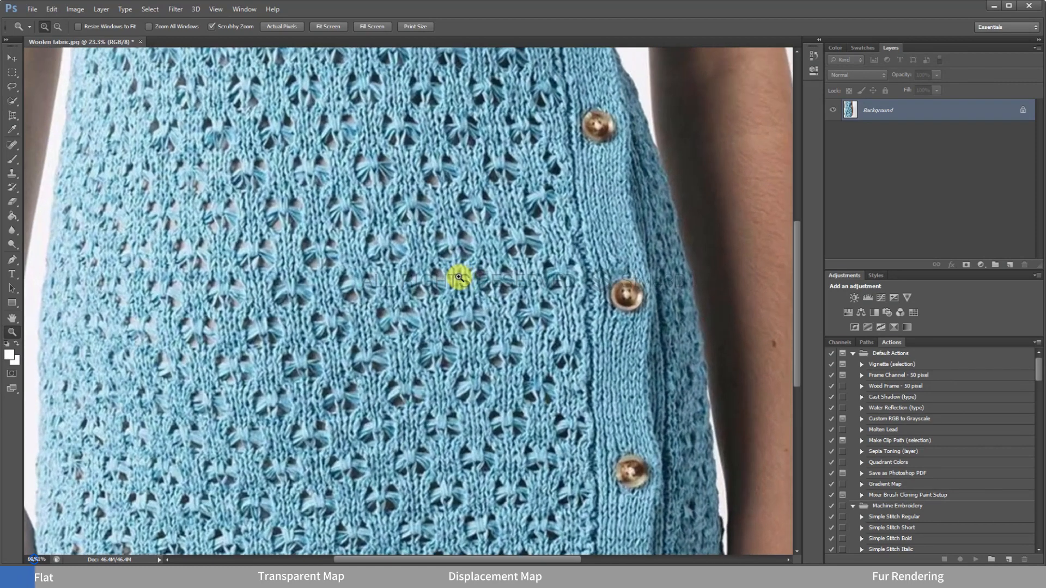
left_click(19, 118)
scroll(366, 311, "down", 1)
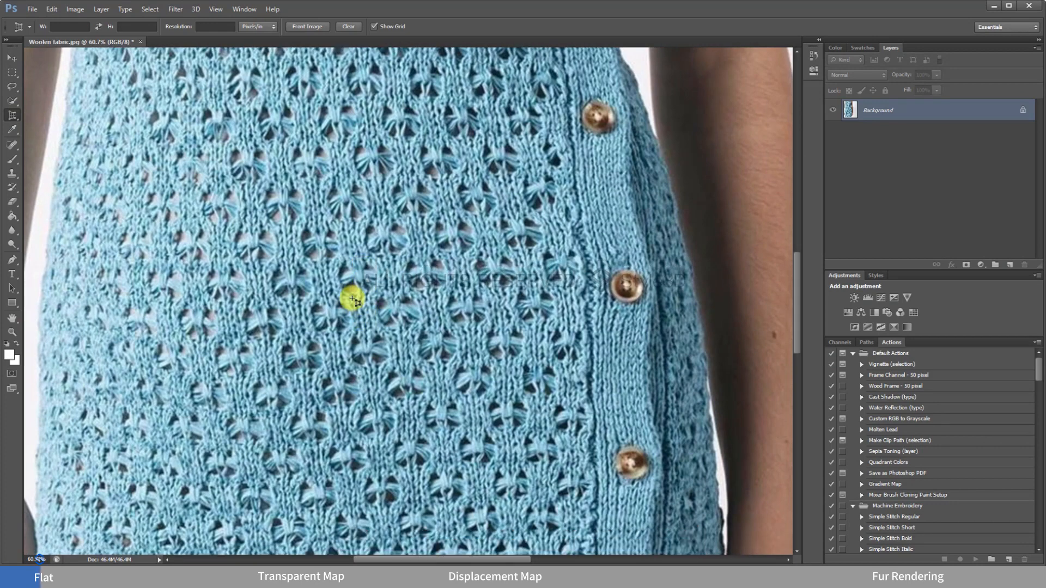
left_click_drag(327, 275, 500, 426)
scroll(500, 427, "down", 3)
left_click_drag(413, 374, 464, 549)
left_click_drag(505, 219, 472, 239)
scroll(332, 522, "down", 4)
- Fine-tune the perspective crop's corners and edges to follow the knit rows and columns, and apply the crop
left_click_drag(331, 519, 327, 512)
left_click_drag(502, 499, 509, 491)
left_click_drag(468, 173, 500, 170)
left_click_drag(512, 500, 516, 514)
left_click_drag(327, 513, 323, 525)
left_click_drag(299, 195, 298, 180)
mouse_move(309, 354)
left_mouse_down()
mouse_move(299, 351)
mouse_move(310, 350)
left_mouse_up()
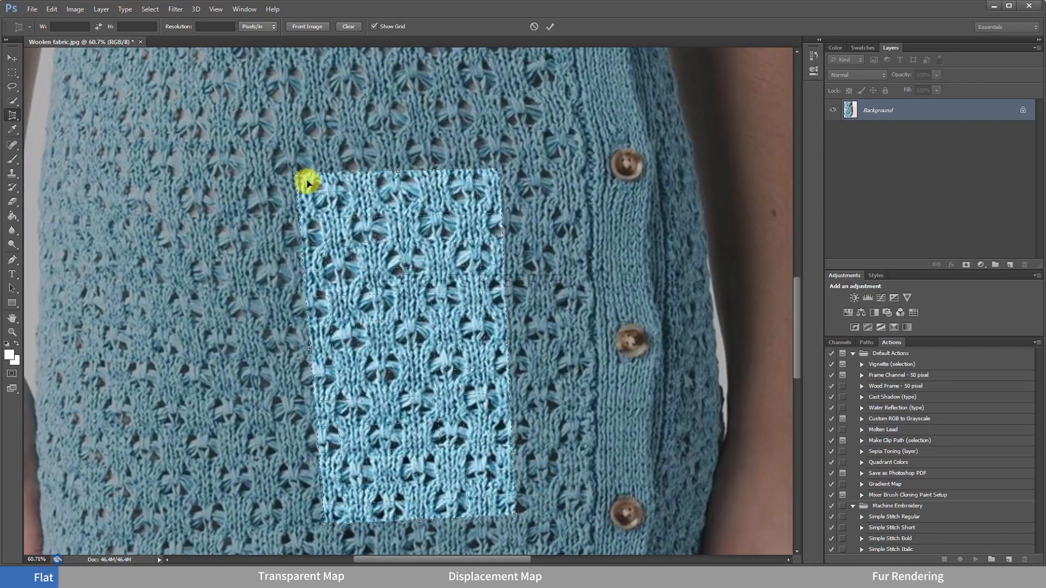
left_click_drag(307, 181, 303, 186)
left_click(549, 26)
key("z")
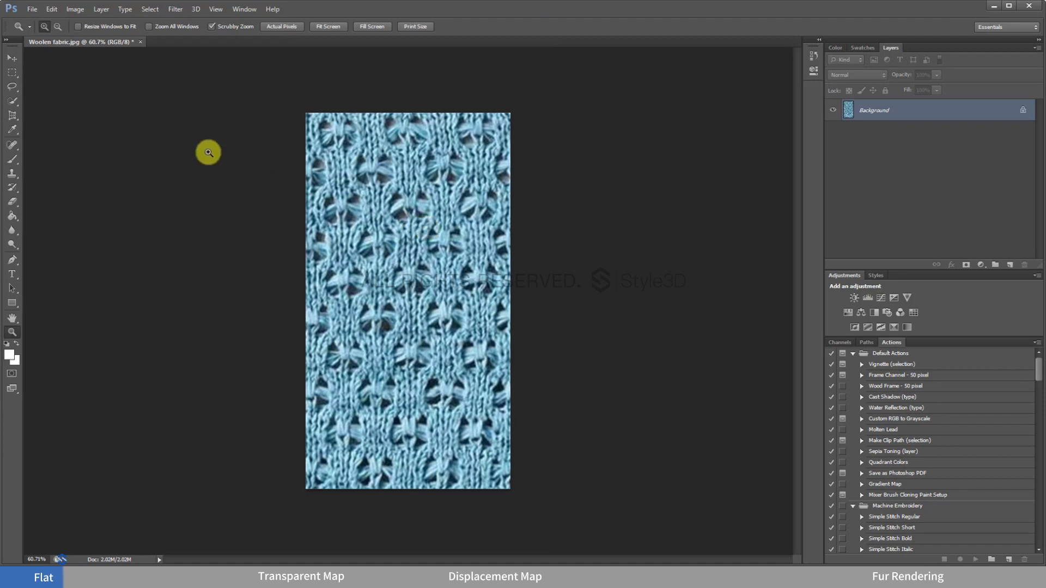
- Resize the cropped image to 900 pixels wide with its proportions constrained
left_click(74, 10)
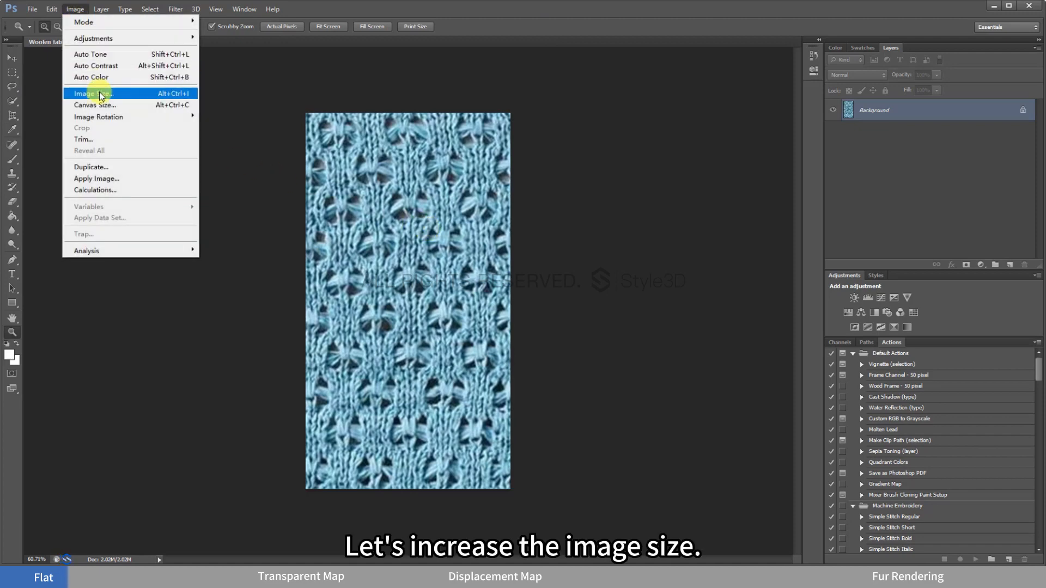
left_click(99, 93)
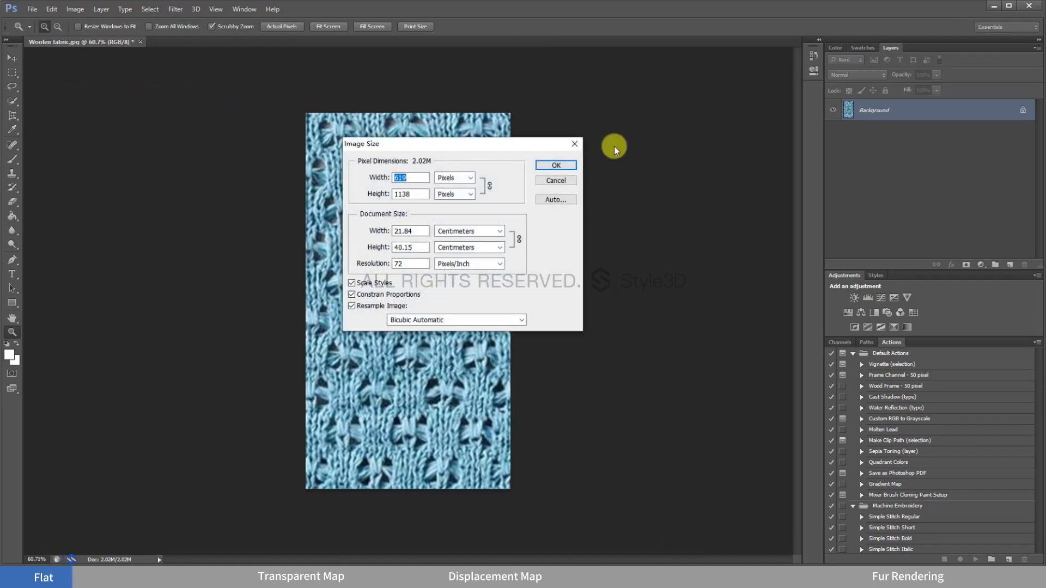
type("900")
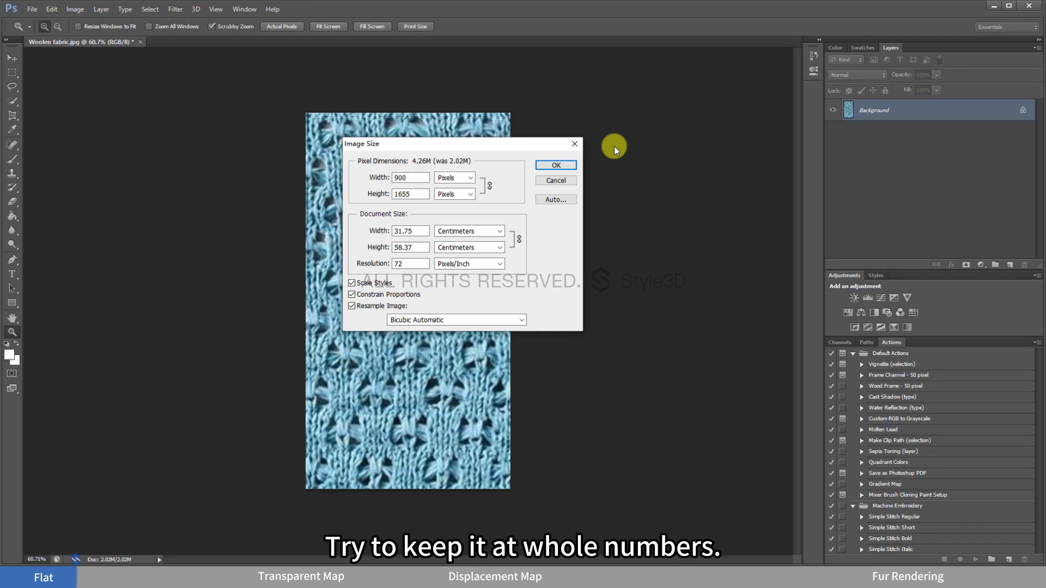
key("Return")
- Apply the Offset filter with 450 pixels horizontal, 827 pixels vertical and wrapped edges
left_click(175, 9)
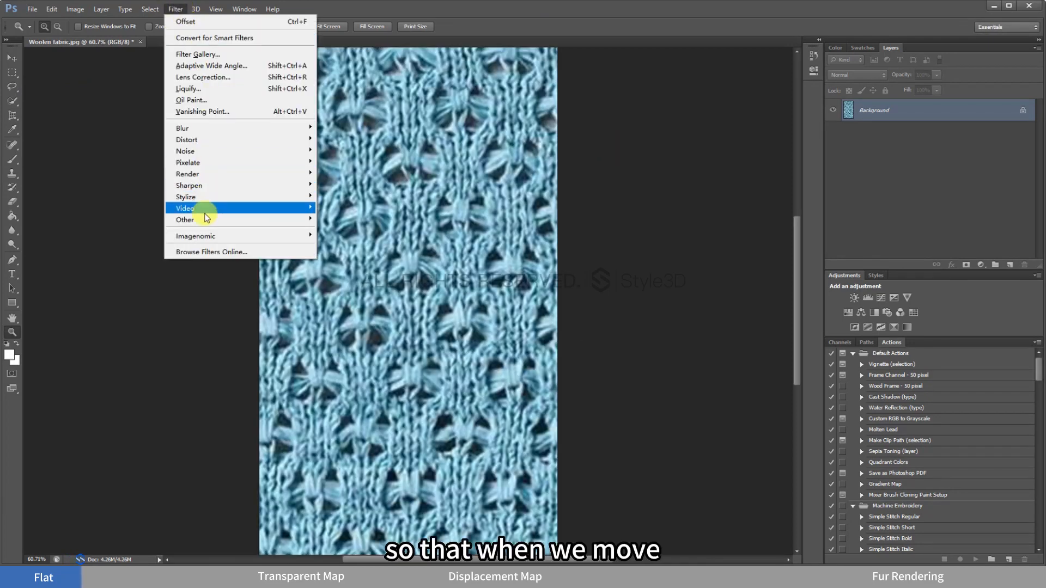
mouse_move(207, 218)
left_click(330, 265)
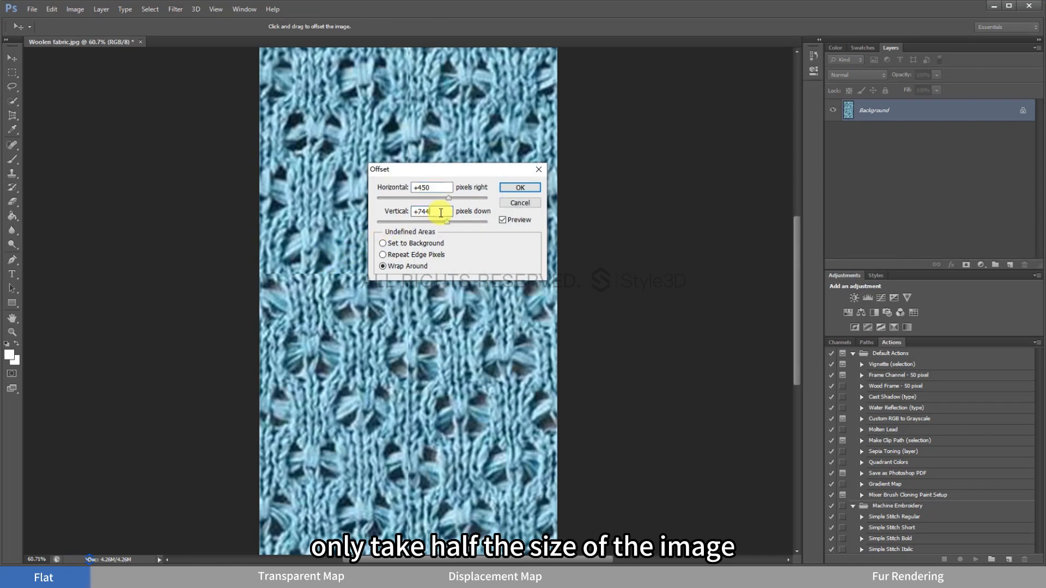
left_click_drag(441, 212, 405, 206)
type("827")
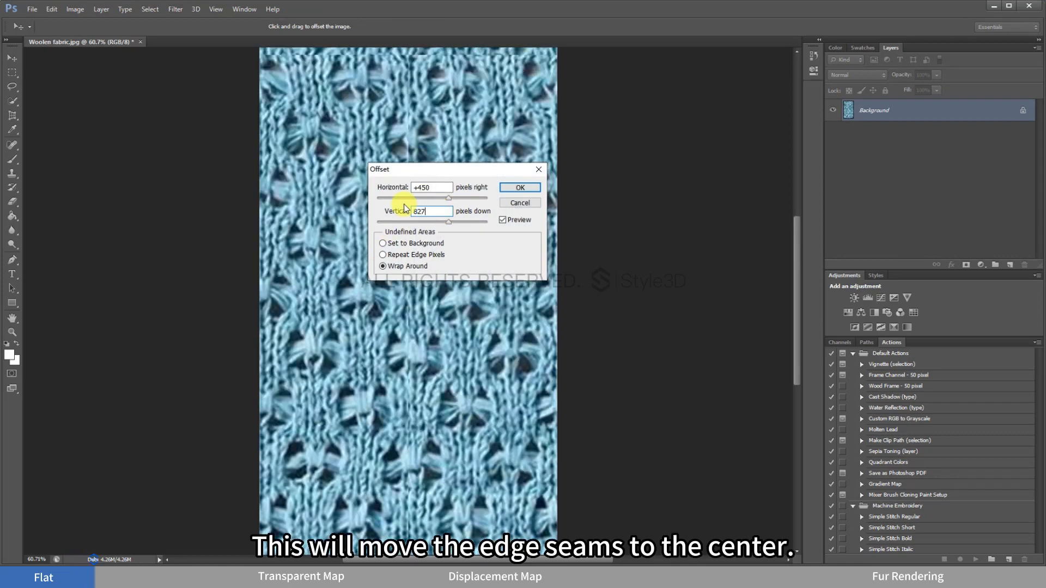
left_click(504, 190)
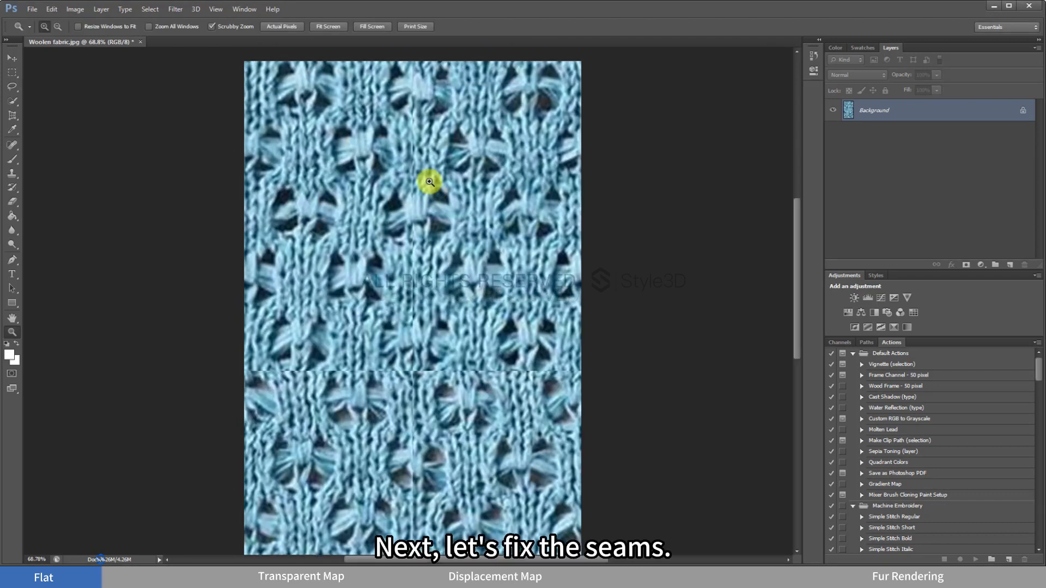
- Set up the Clone Stamp tool with a 215 px brush for repairing the seams
scroll(452, 327, "up", 3)
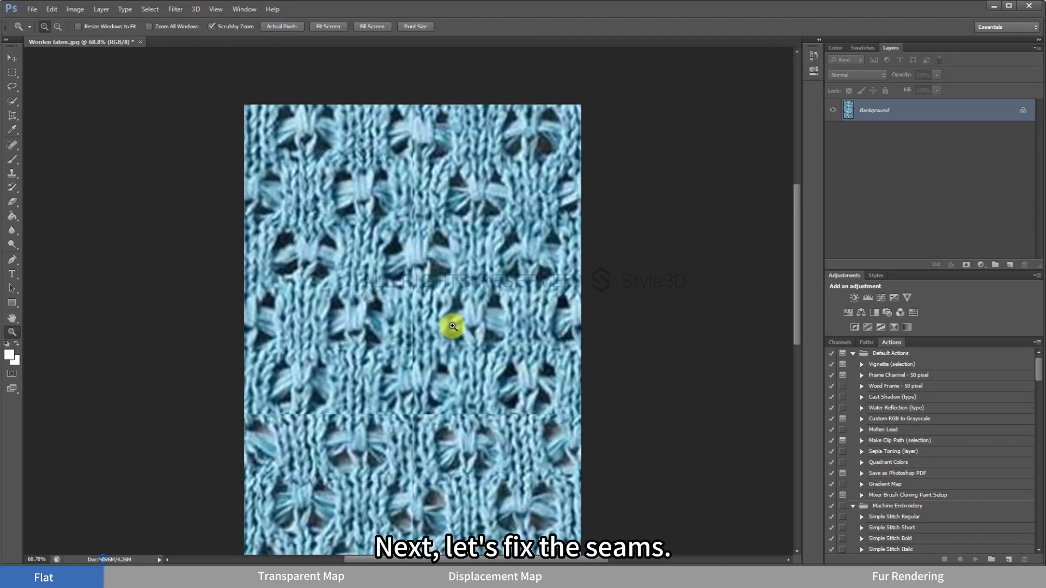
scroll(452, 326, "up", 1)
left_click(11, 173)
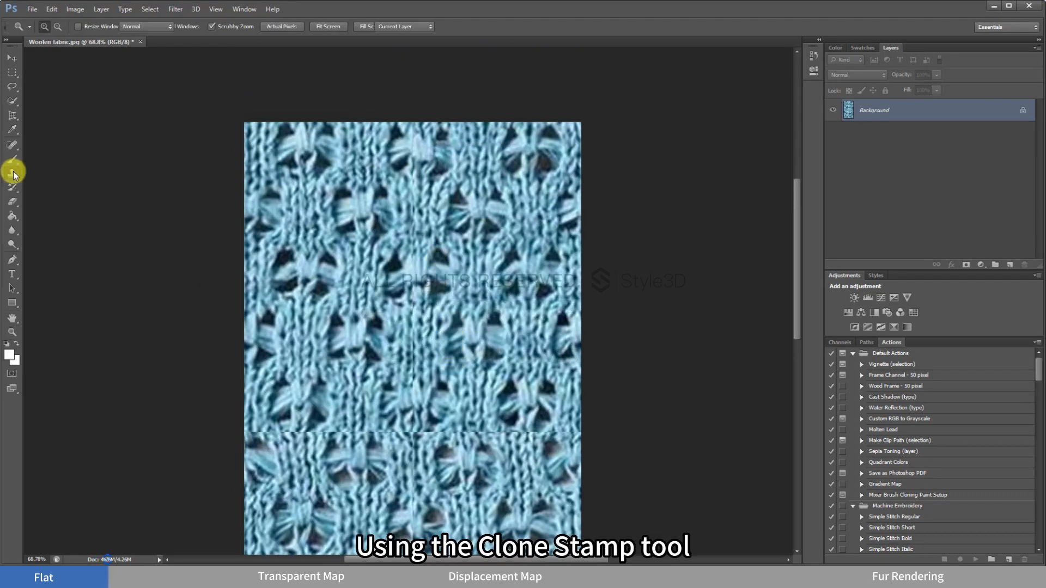
left_click(51, 26)
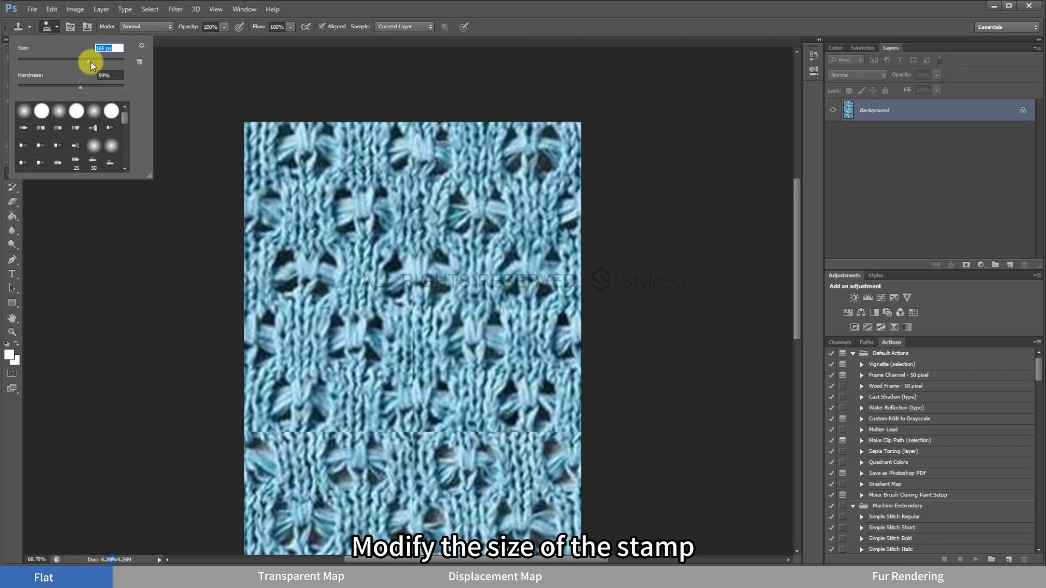
type("215")
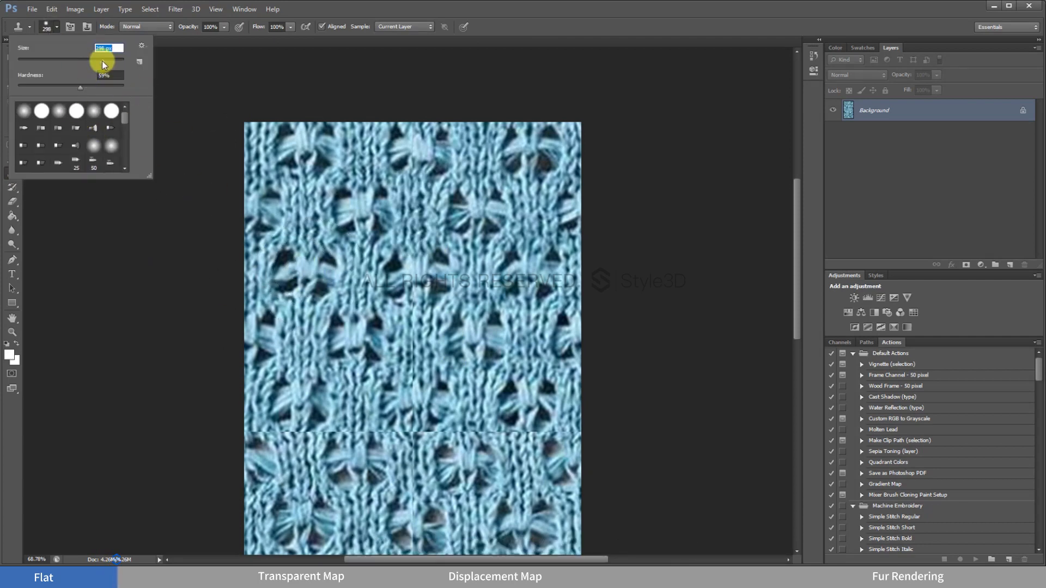
key("Return")
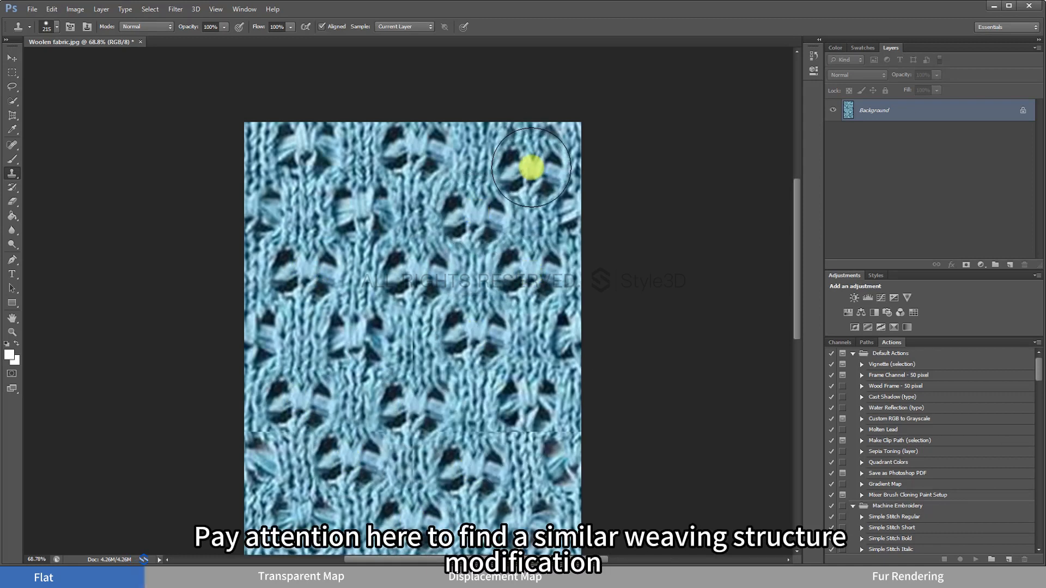
- Clone matching knit over the central vertical seam with a 98 px Clone Stamp brush
right_click(54, 127)
left_click_drag(412, 364, 413, 335)
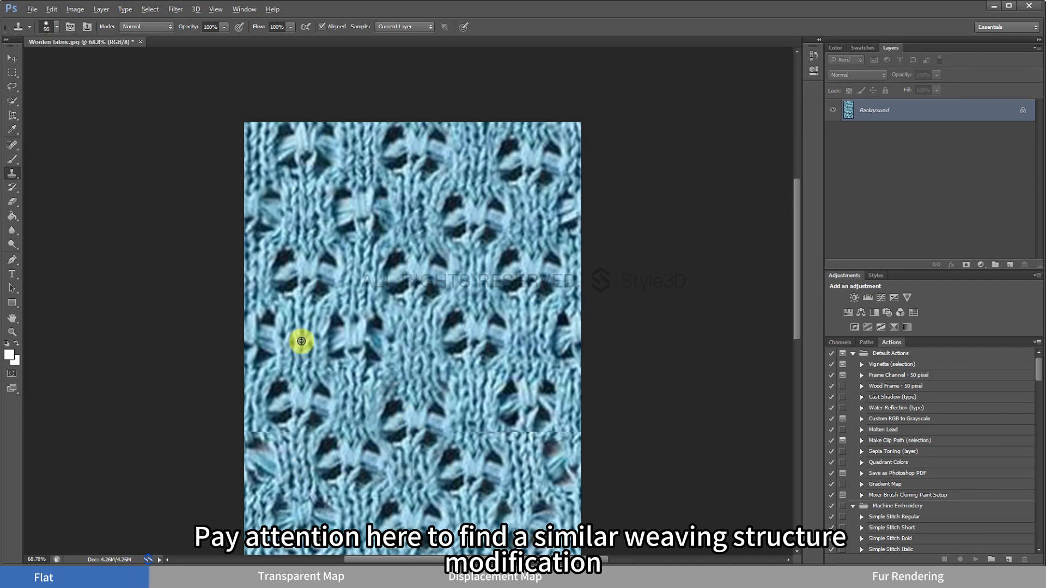
left_click(473, 434)
- Reduce the Clone Stamp brush to 70 px and clone clean knit over both ends of the horizontal seam
left_click(57, 27)
left_click_drag(69, 61, 62, 61)
left_click(296, 345, "alt")
left_click_drag(262, 431, 283, 435)
left_click(352, 415, "alt")
left_click_drag(507, 436, 570, 429)
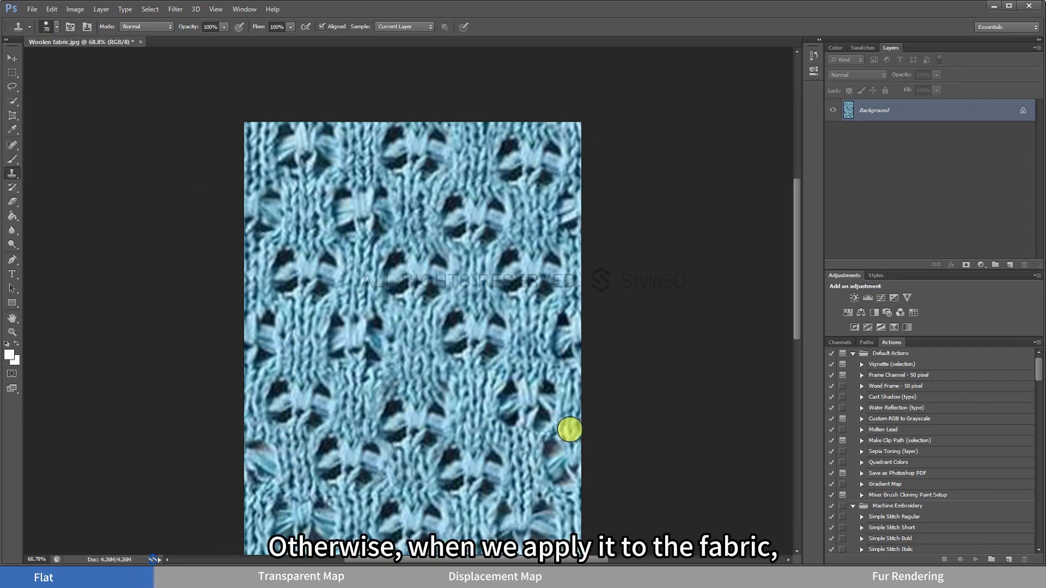
- Shrink the Clone Stamp brush further and touch up the remaining marks along and below the horizontal seam
left_click(56, 27)
left_click_drag(62, 61, 55, 61)
left_click(540, 435)
left_click(413, 373, "alt")
left_click_drag(410, 473, 381, 446)
- Enlarge the Clone Stamp brush to 226 px and clone a clean openwork motif over uneven motifs in the left half
left_click(57, 27)
left_click_drag(55, 61, 98, 62)
left_click(413, 440)
left_click(334, 191, "alt")
left_click(334, 365)
left_click(373, 150)
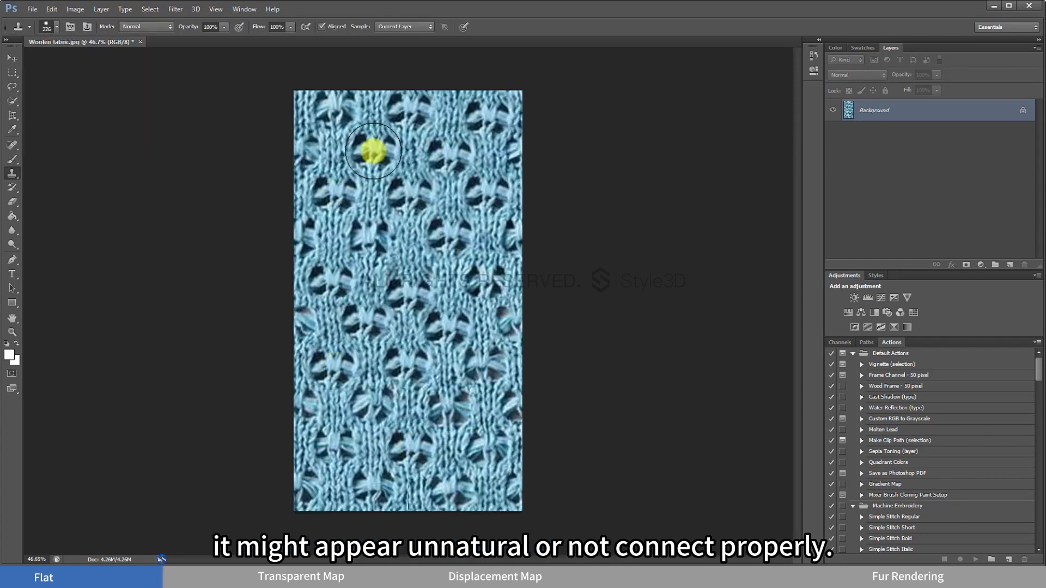
- Clone the clean openwork motif over the uneven motifs in the fabric's bottom two rows
left_click(334, 446)
left_click(335, 191, "alt")
left_click(489, 445)
left_click(329, 191, "alt")
left_click(405, 302)
left_click(368, 483)
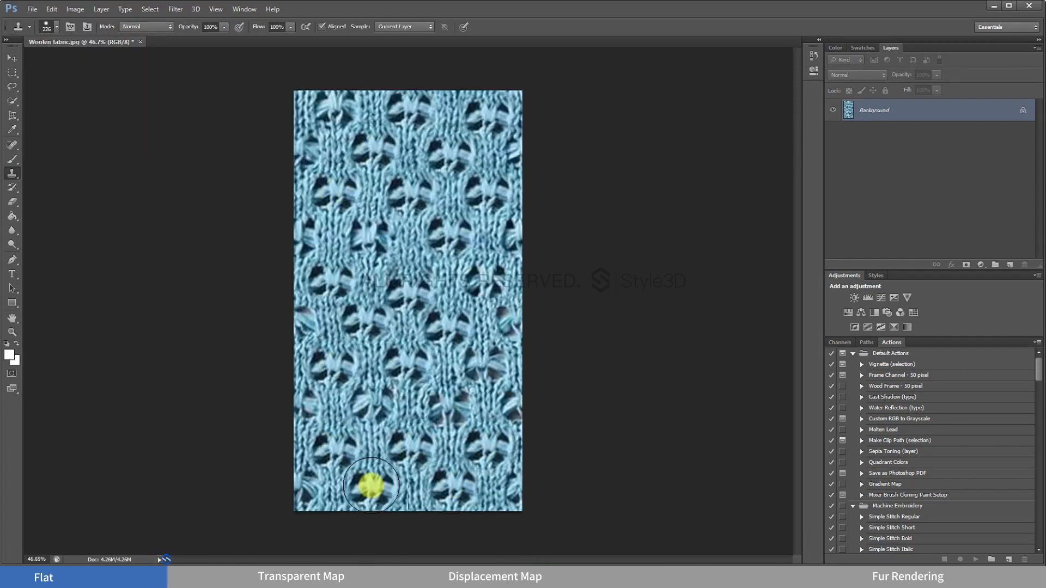
- Replace the remaining irregular motifs in the lower half with cloned clean ones and blend the stitches between them
left_click(369, 402)
left_click(336, 195, "alt")
left_click(485, 362)
left_click(414, 468)
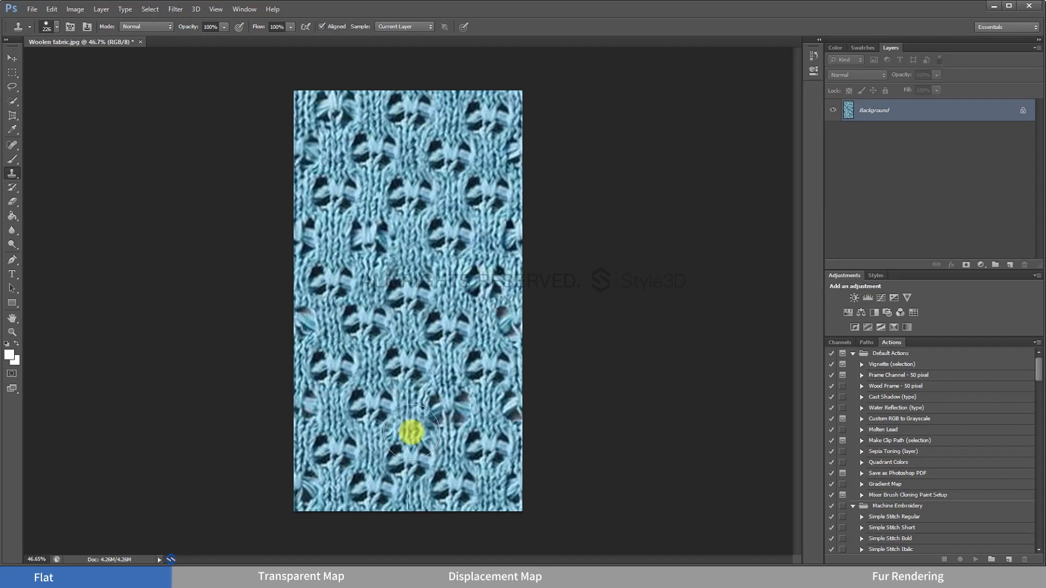
left_click_drag(408, 432, 429, 415)
right_click(339, 226)
left_click(350, 327)
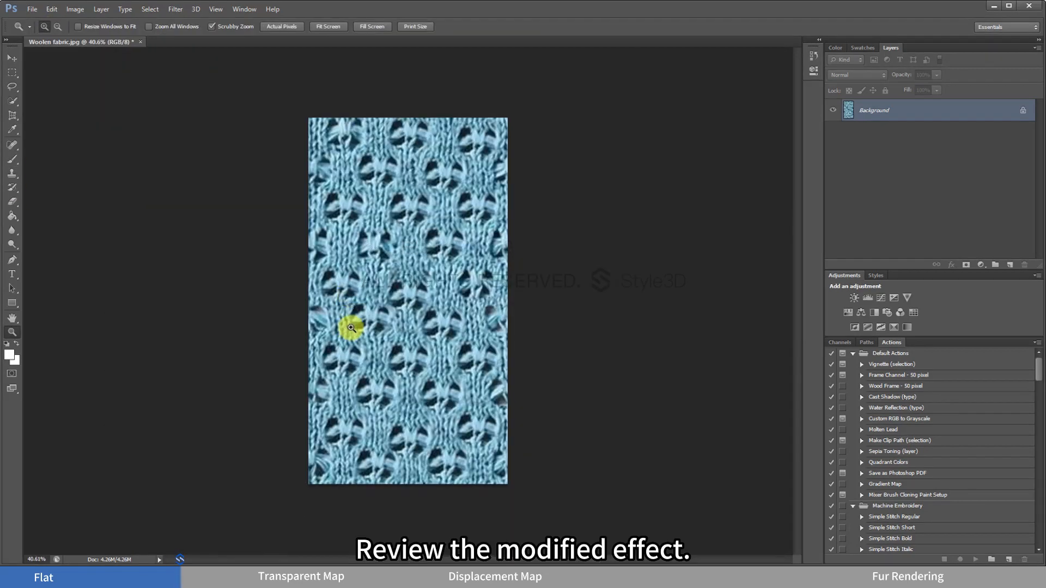
- Save the seamless fabric image as a JPEG named Woolen fabric_01 in the Make the Blur Material HD folder
left_click(31, 8)
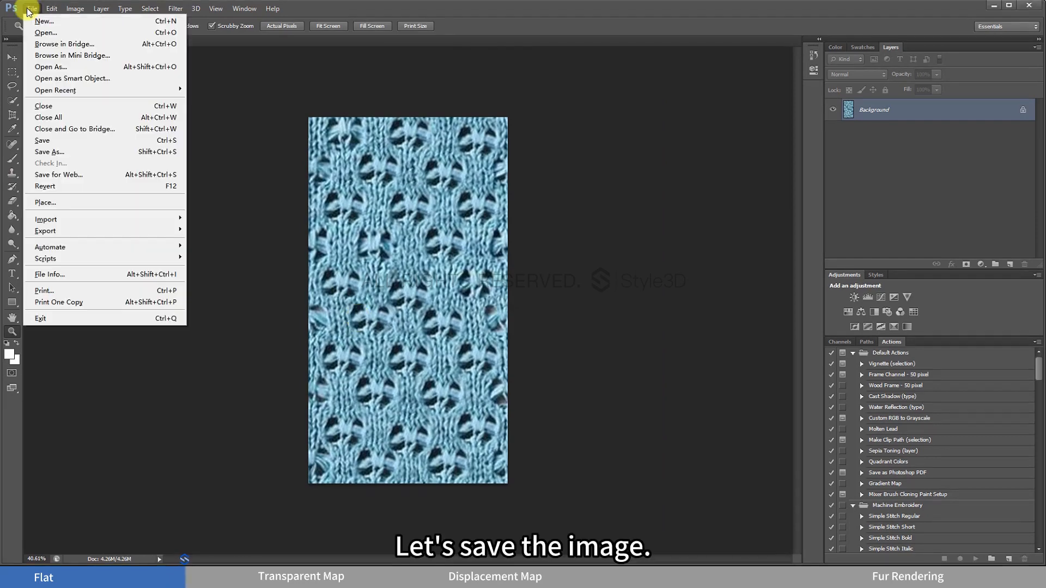
left_click(74, 151)
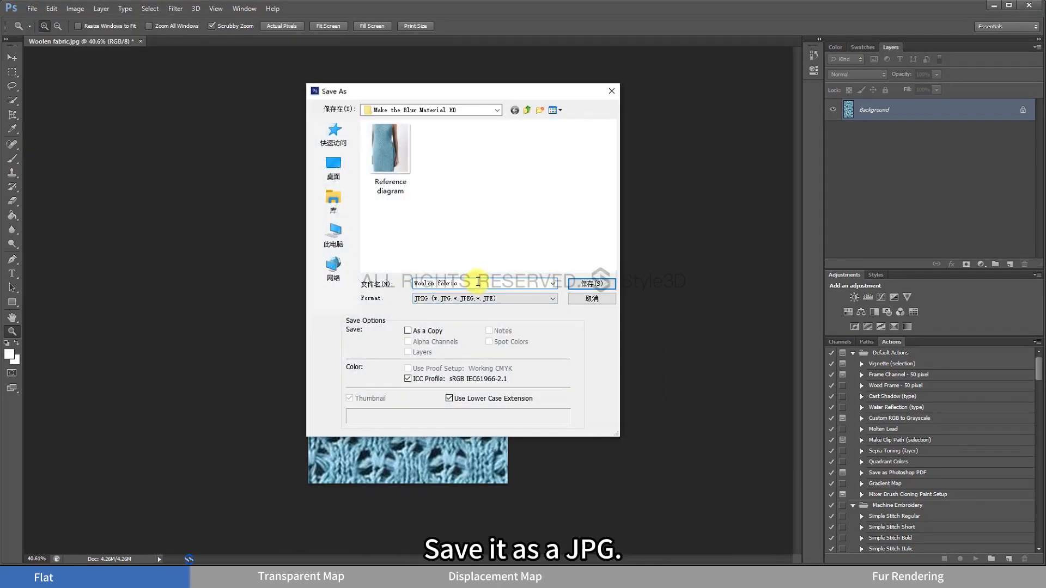
key("Return")
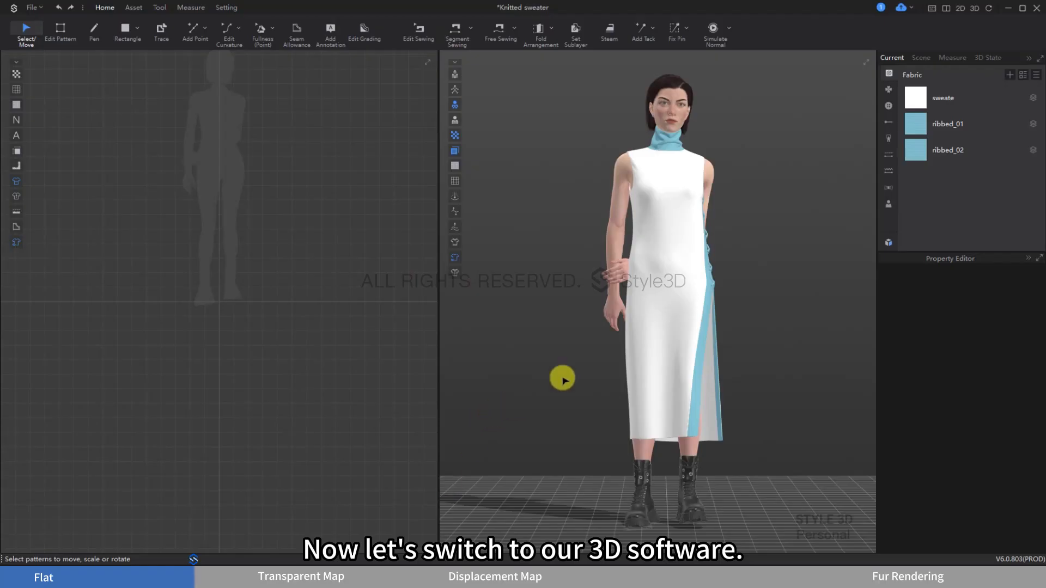
- Switch to Style3D and load Woolen fabric_01 as the front texture of the dress's sweate fabric
left_click(654, 339)
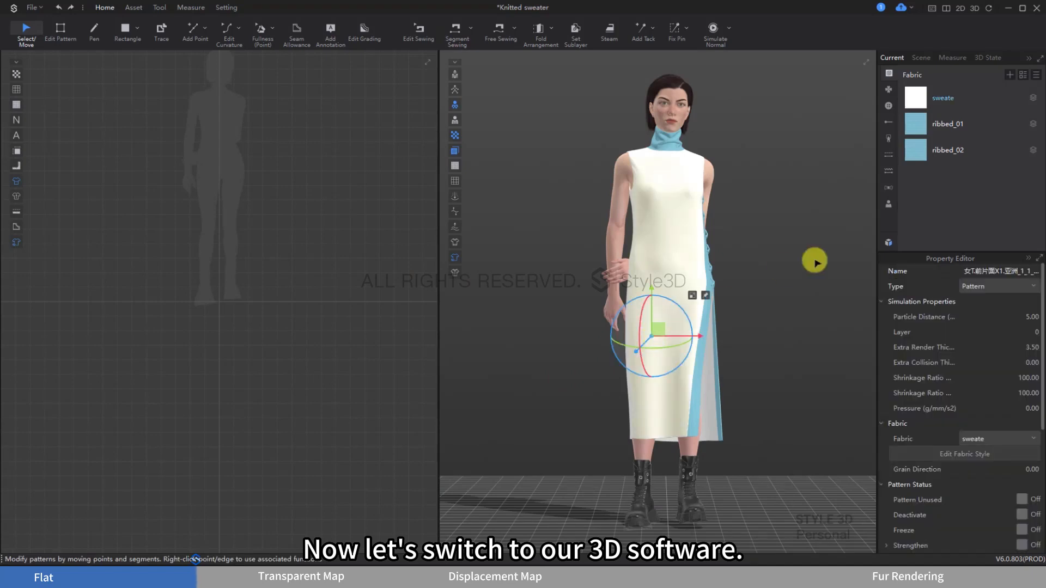
left_click(1005, 452)
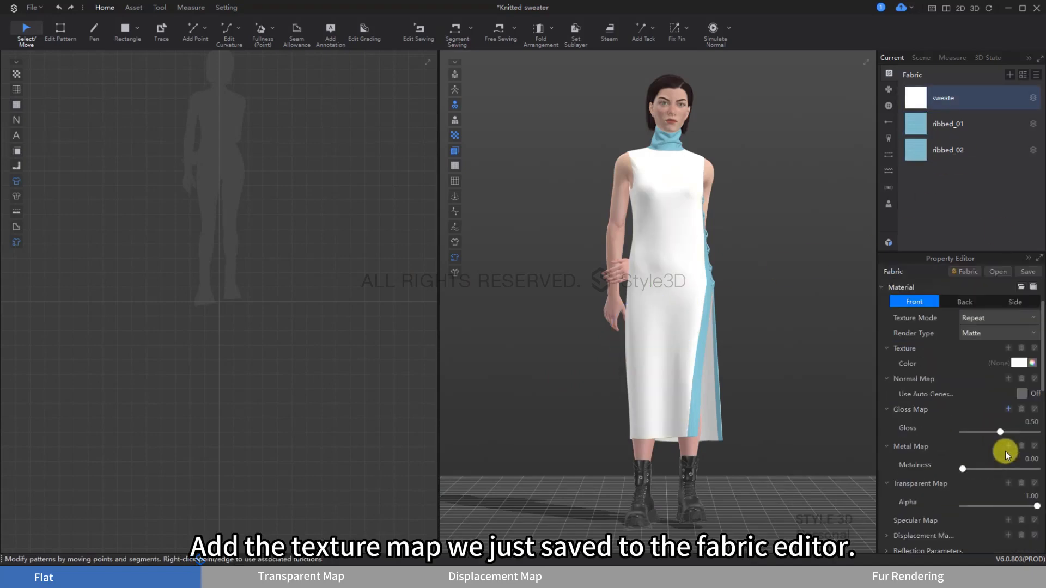
left_click(1007, 348)
double_click(192, 92)
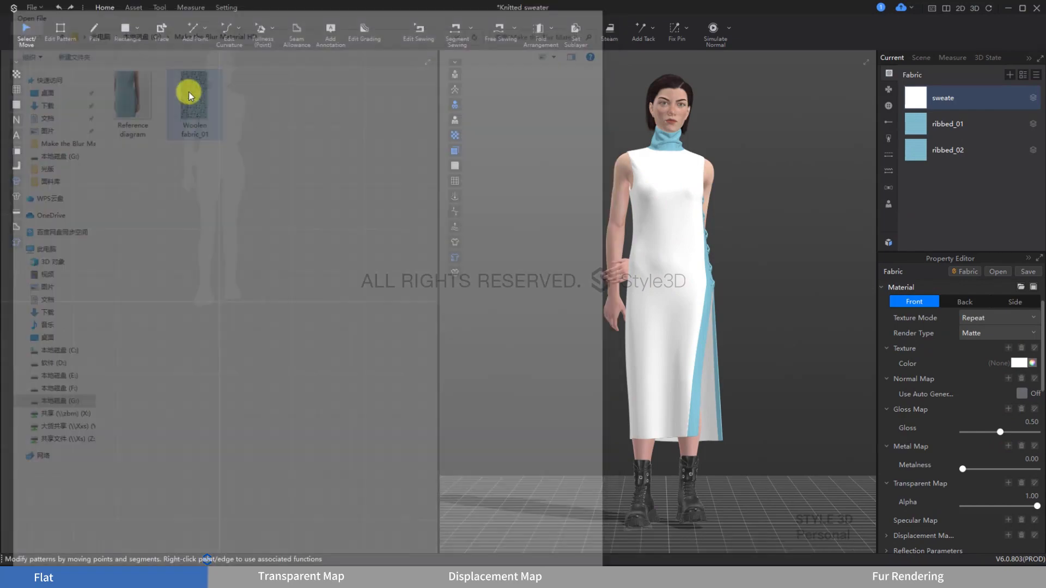
- Try a texture width of 7 cm on the sweate fabric, and settle on 6 cm
double_click(1002, 441)
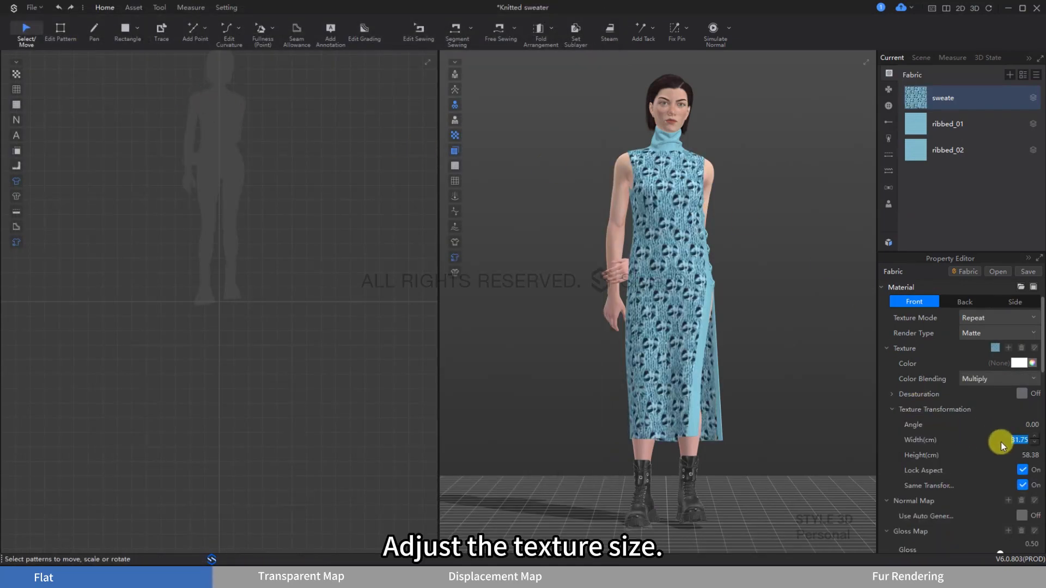
key("Return")
scroll(698, 338, "up", 10)
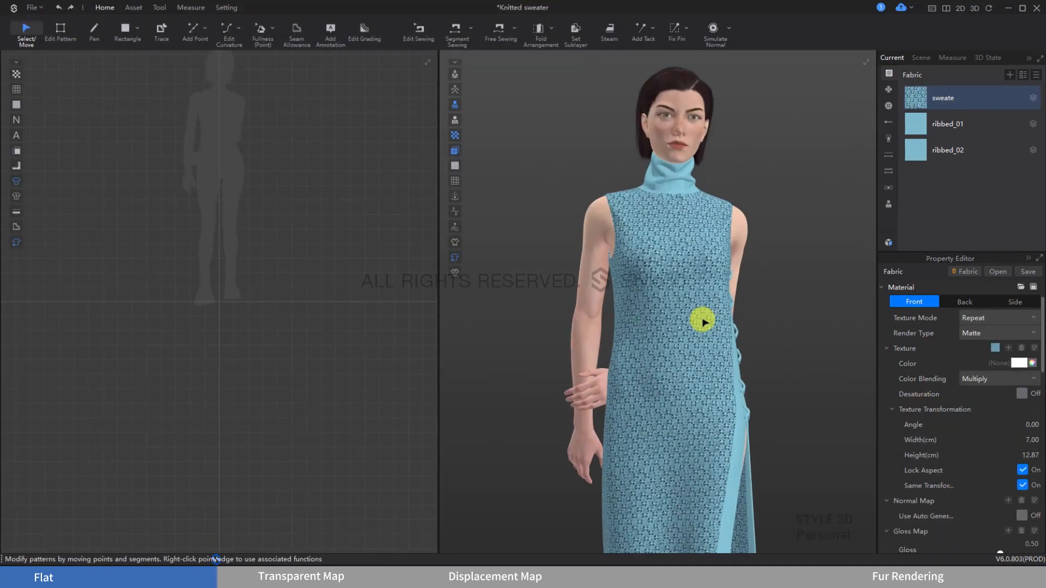
type("6")
key("Return")
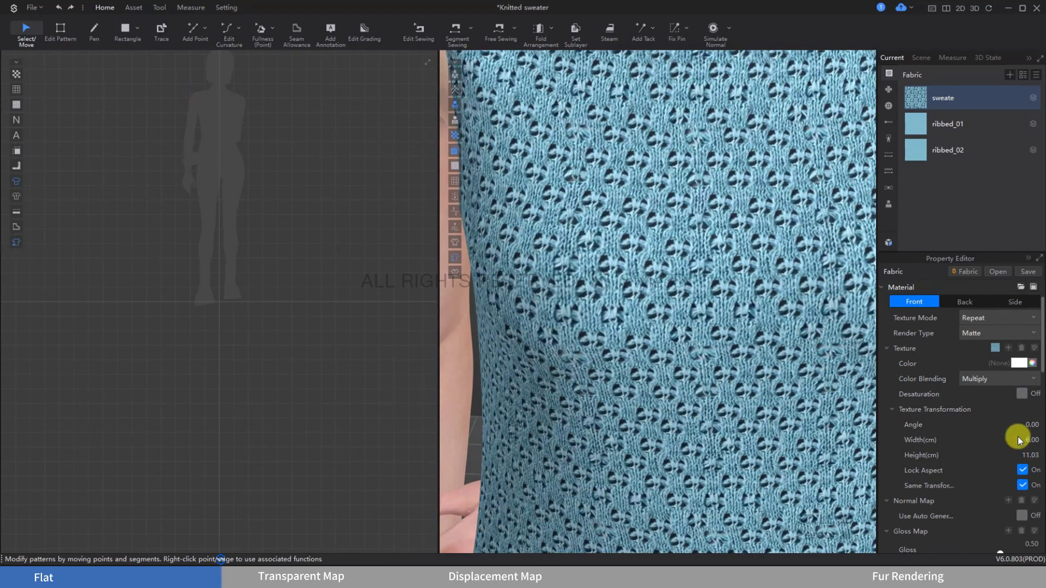
- Check the knit texture up close on the dress front and open the offline render for that view
scroll(681, 393, "down", 5)
scroll(679, 420, "up", 6)
scroll(680, 420, "down", 6)
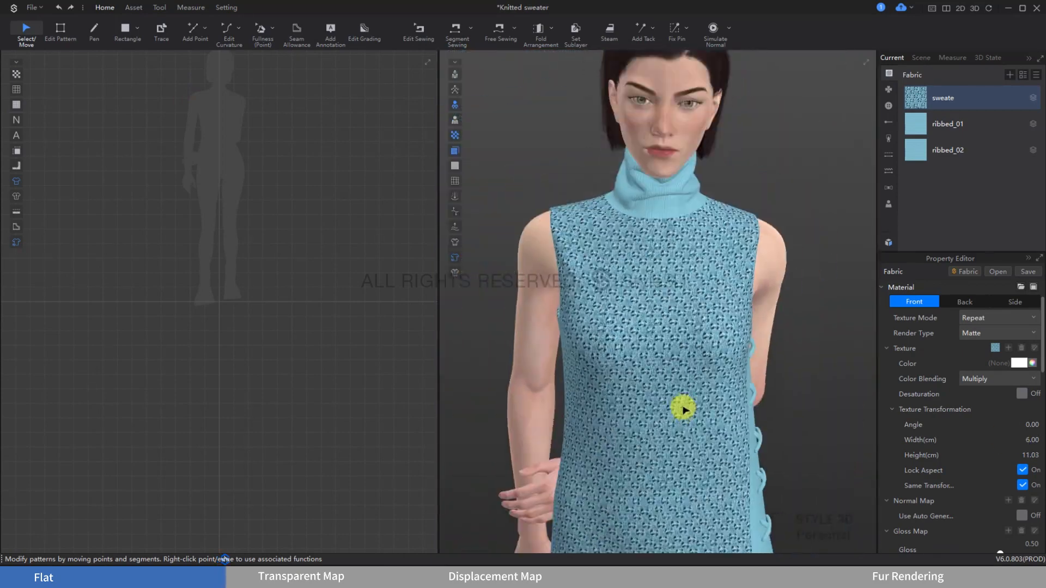
left_click_drag(682, 409, 654, 352)
scroll(654, 353, "up", 6)
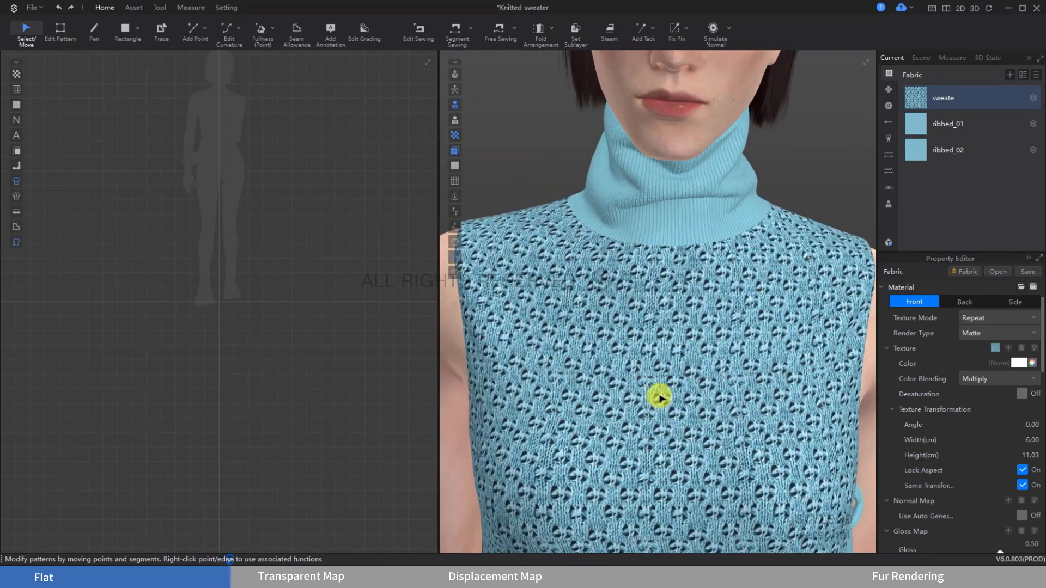
scroll(654, 356, "up", 3)
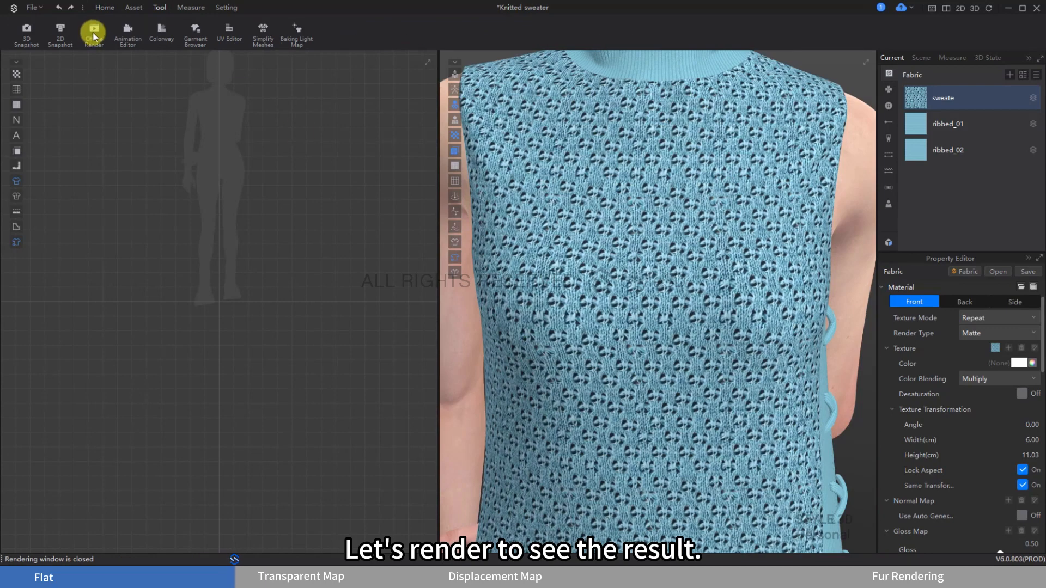
left_click(94, 33)
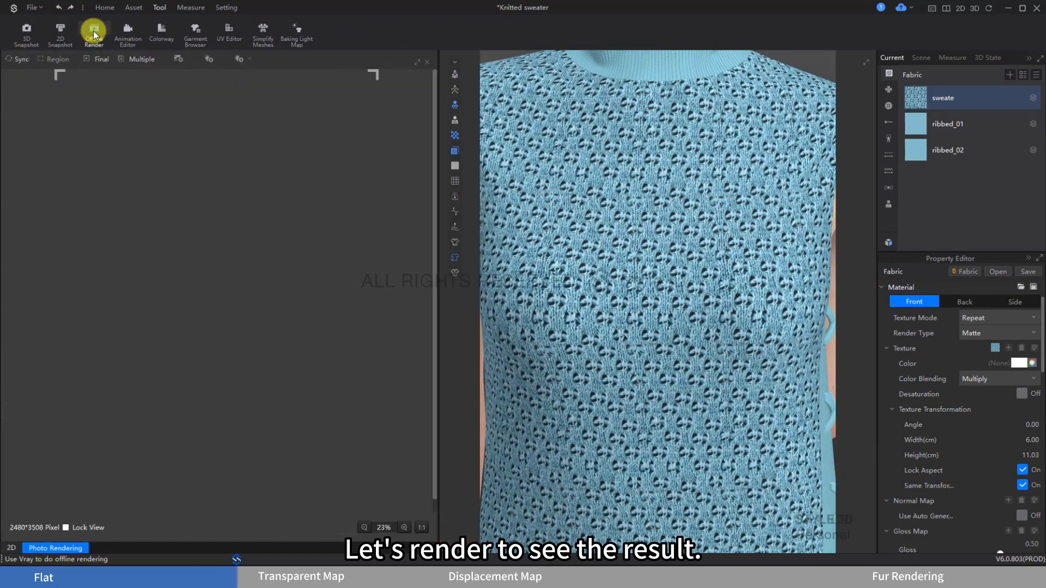
- Render the dress front offline, restrict the render to a chest region, and examine the knit holes before stopping it
left_click(22, 59)
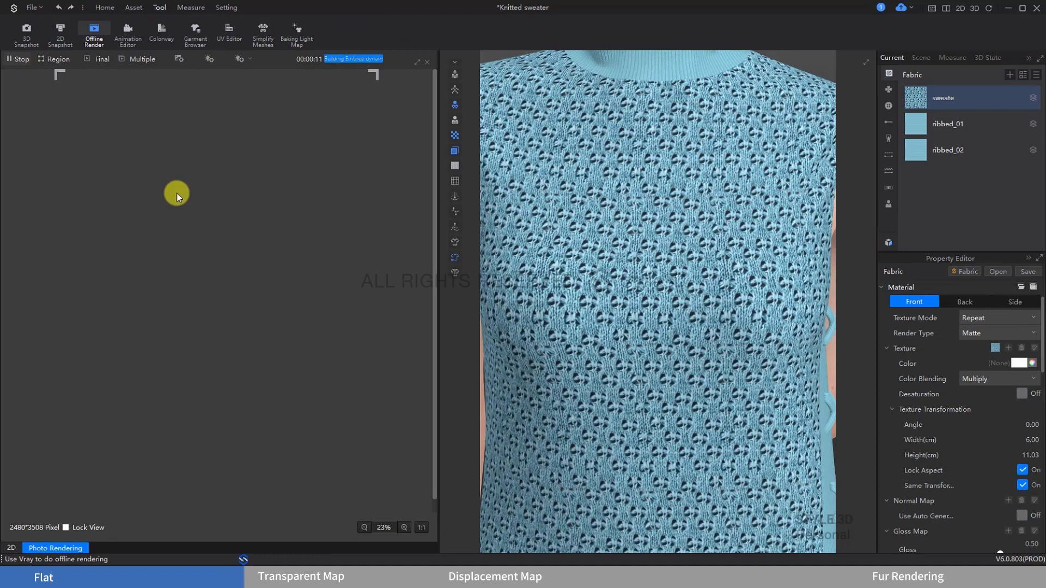
left_click(53, 59)
left_click_drag(138, 168, 293, 317)
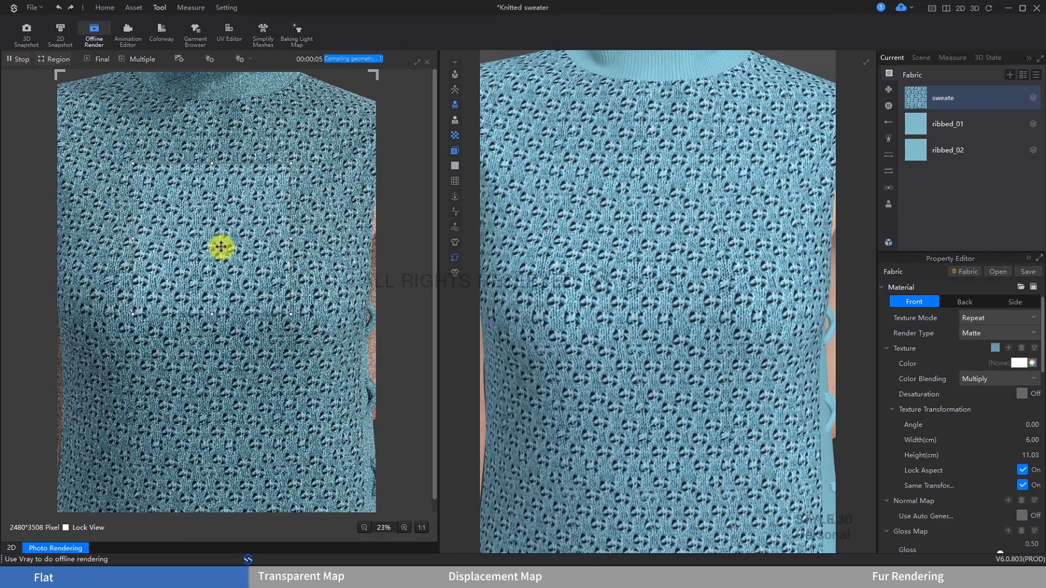
scroll(219, 244, "up", 4)
left_click_drag(221, 232, 237, 317)
scroll(238, 317, "down", 1)
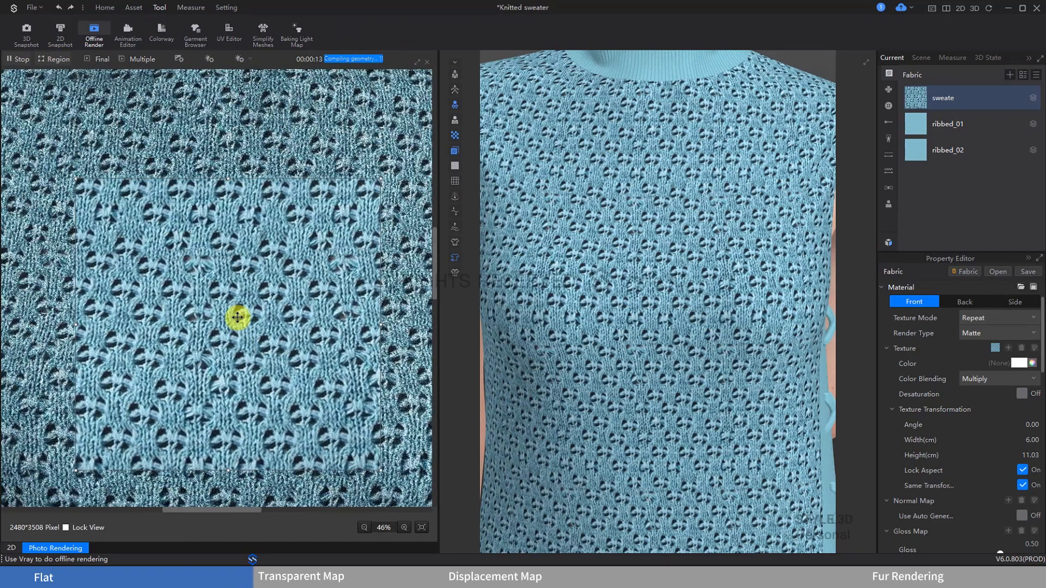
scroll(239, 315, "up", 3)
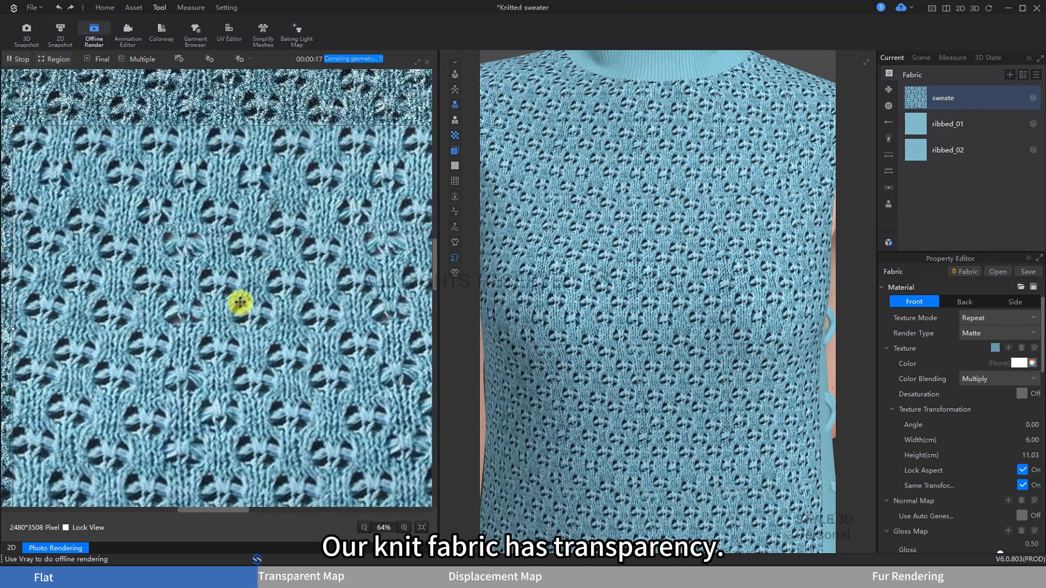
scroll(249, 339, "down", 3)
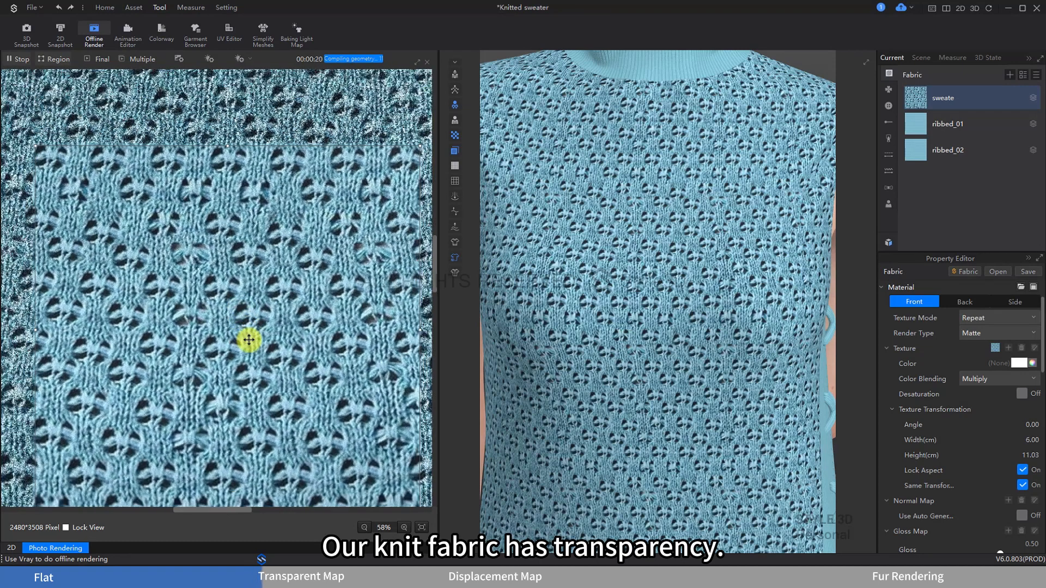
left_click(24, 64)
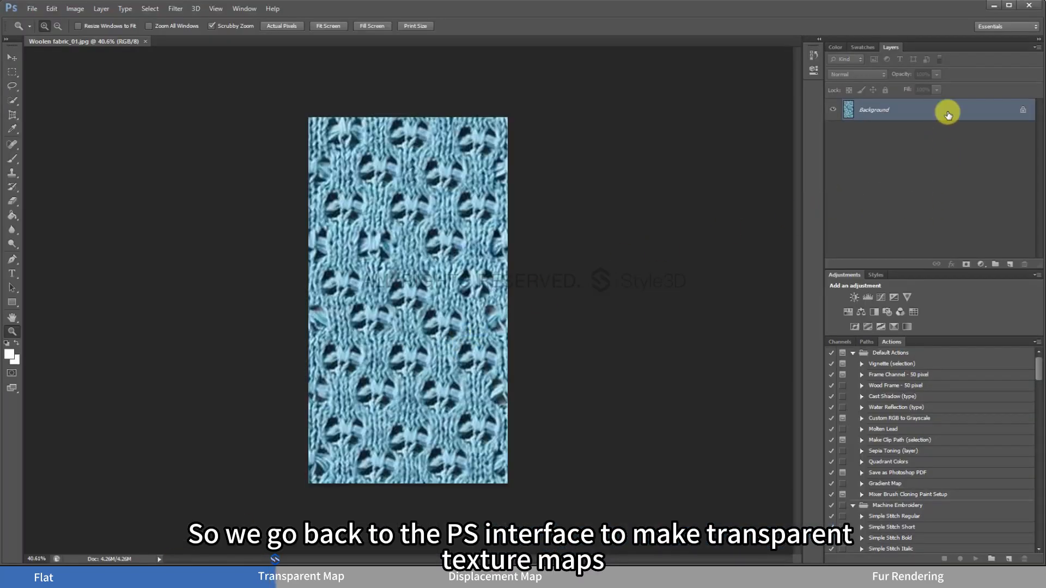
- Switch to Photoshop, unlock the Woolen fabric image's background layer, and duplicate it with the original hidden
double_click(1024, 110)
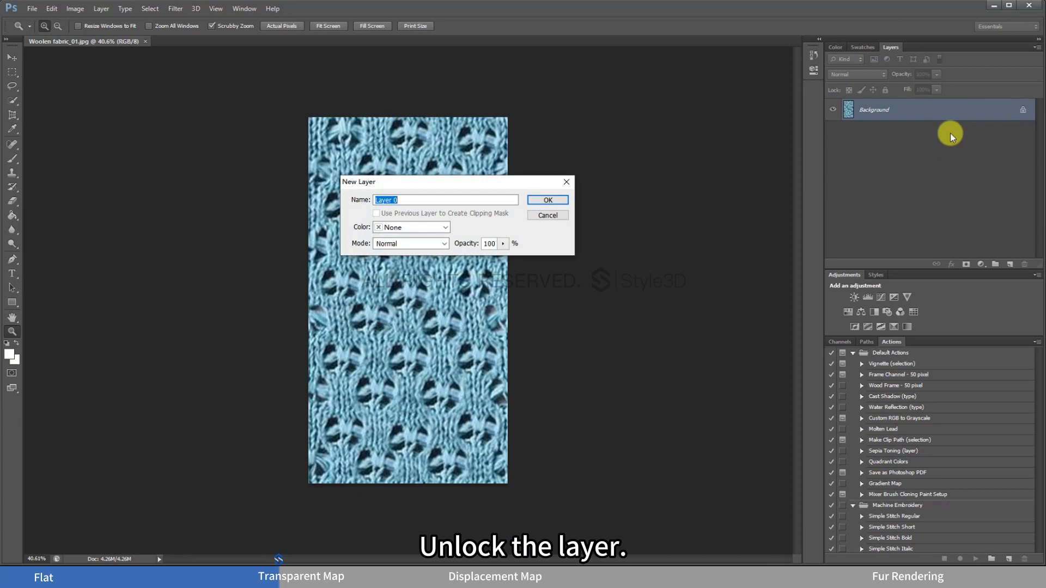
left_click(567, 205)
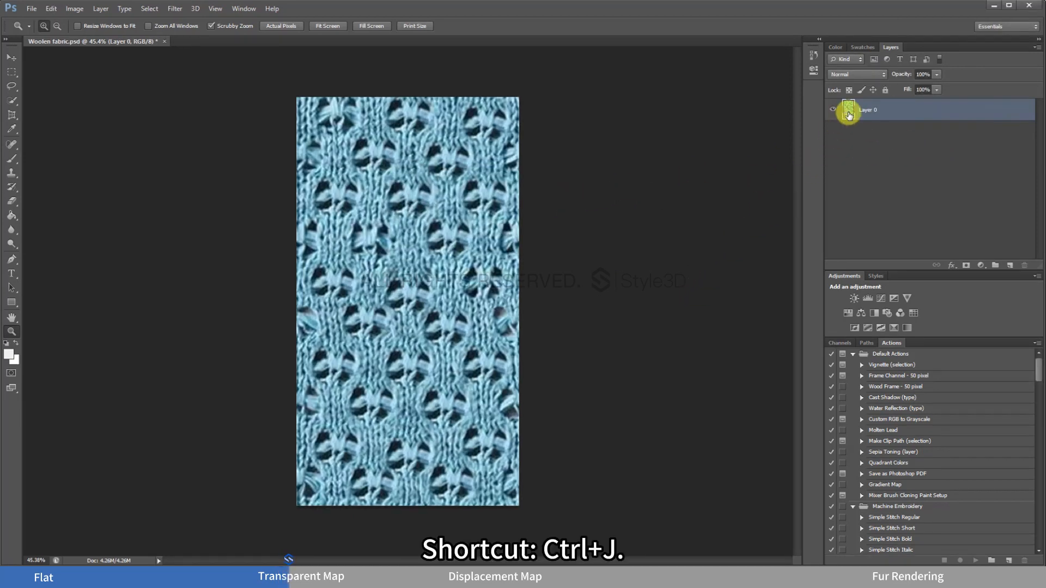
key("ctrl+j")
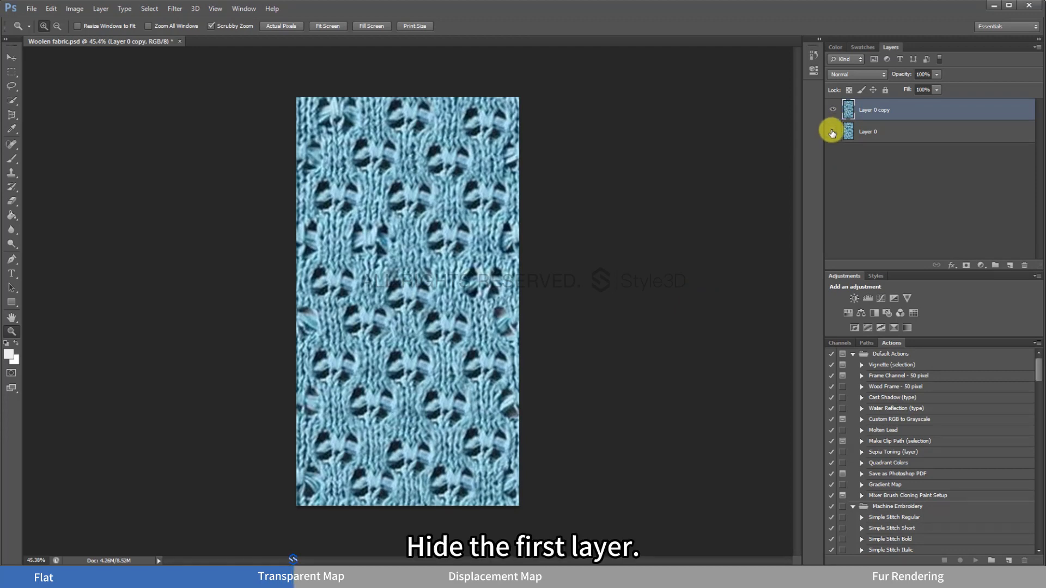
- Add a Black & White adjustment layer above the duplicate with Cyans and Blues both at 300
left_click(981, 266)
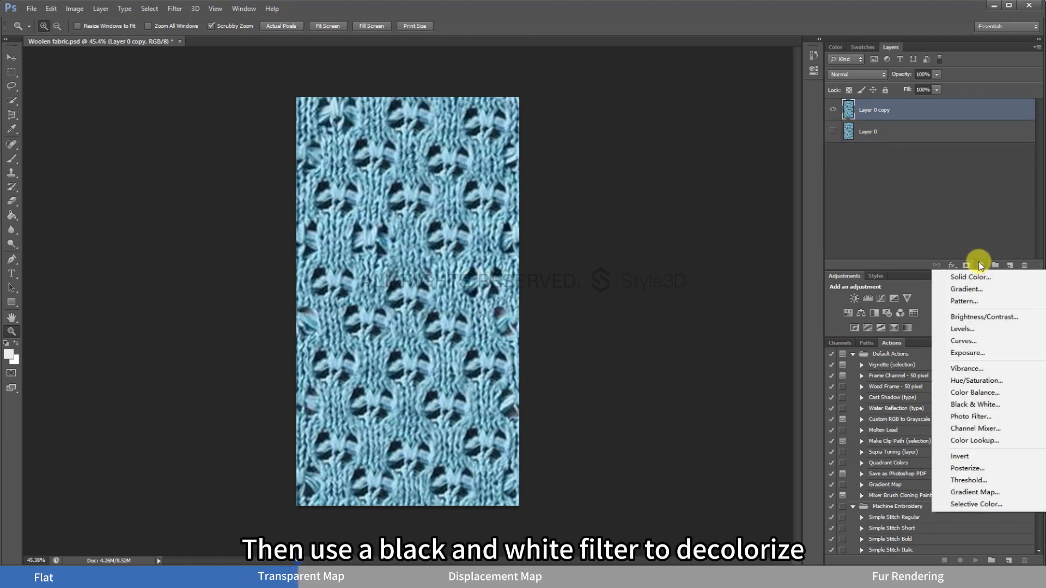
left_click(984, 405)
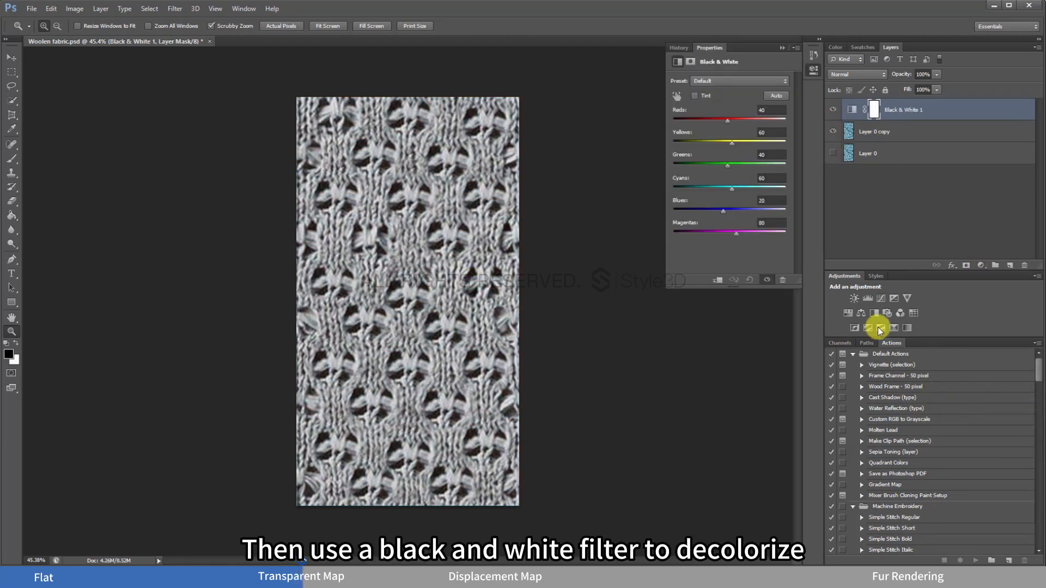
left_click_drag(732, 189, 787, 196)
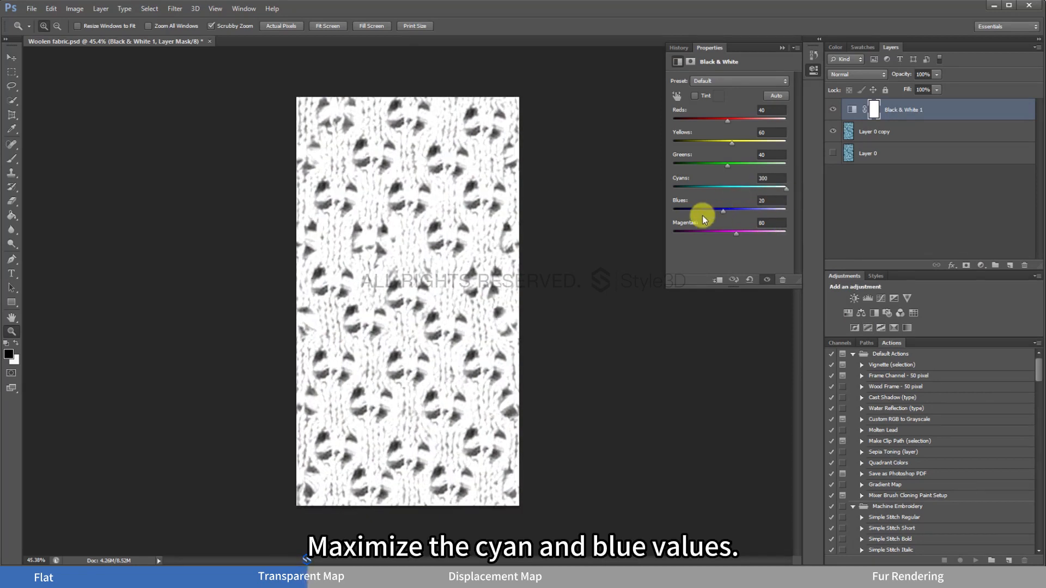
left_click_drag(725, 214, 829, 217)
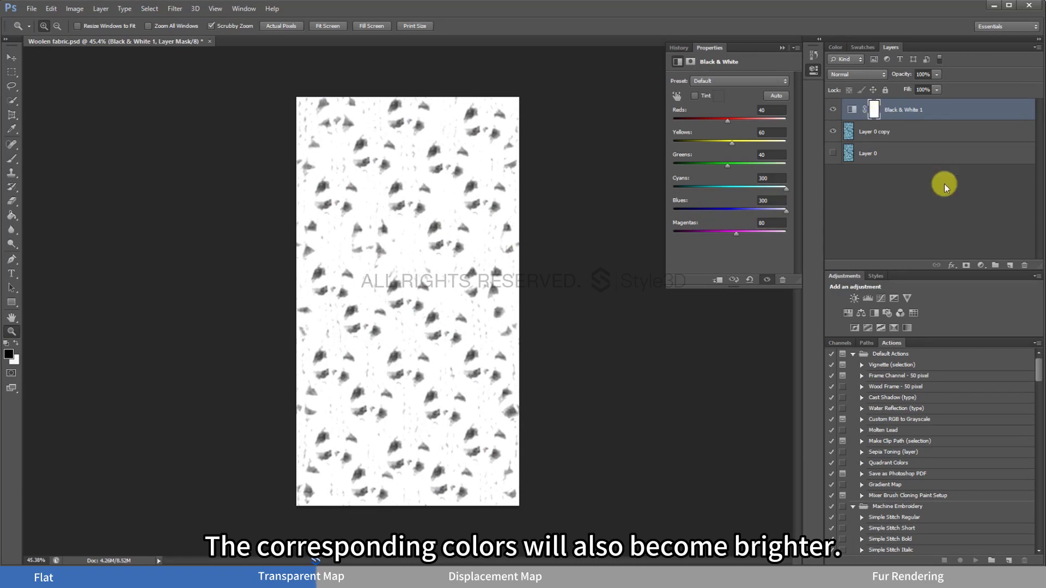
- Add a Curves adjustment layer with a point at input 232, output 17 to turn the knit holes black
left_click(981, 265)
left_click(962, 342)
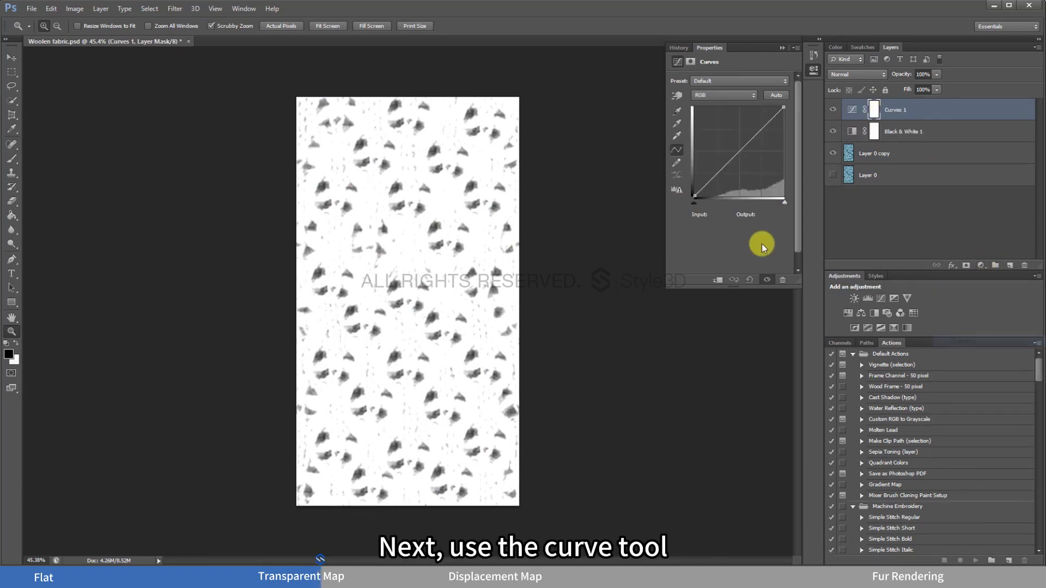
left_click_drag(738, 153, 775, 190)
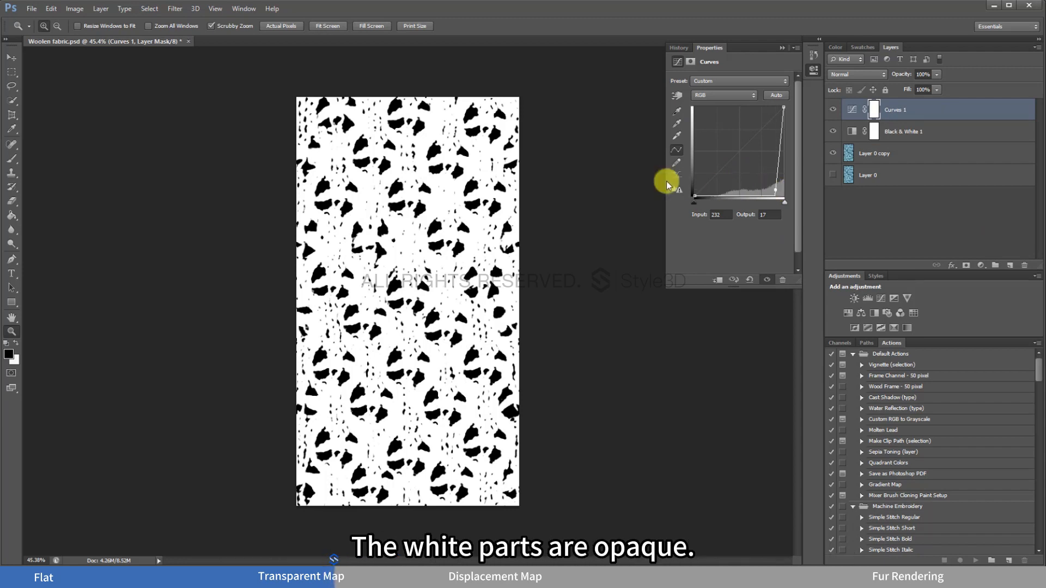
- Save the black-and-white image as a JPEG named Woolen fabric_02 in the Make the Blur Material HD folder
left_click(32, 8)
left_click(58, 152)
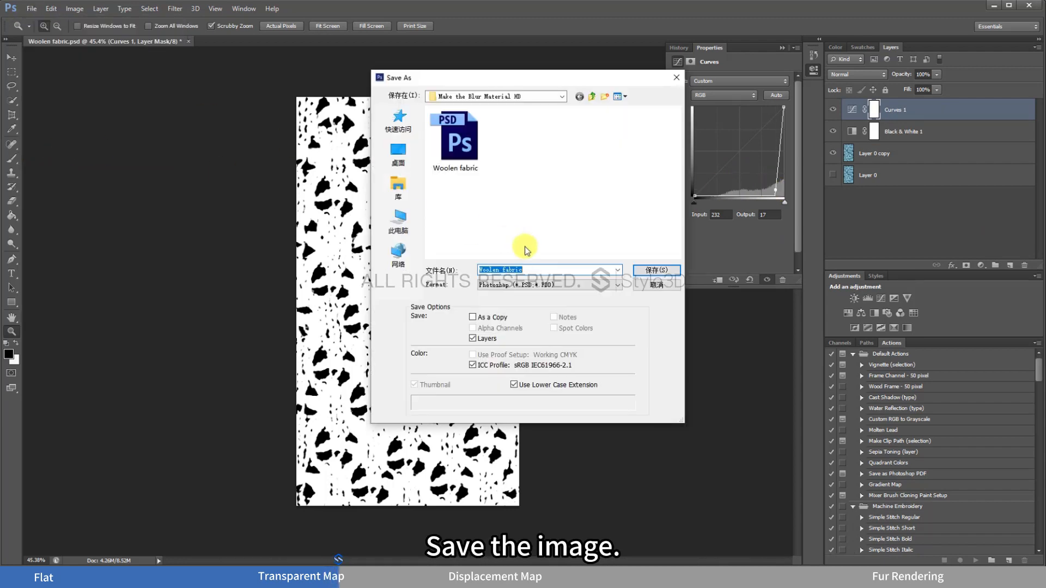
left_click(548, 285)
left_click(498, 353)
double_click(524, 269)
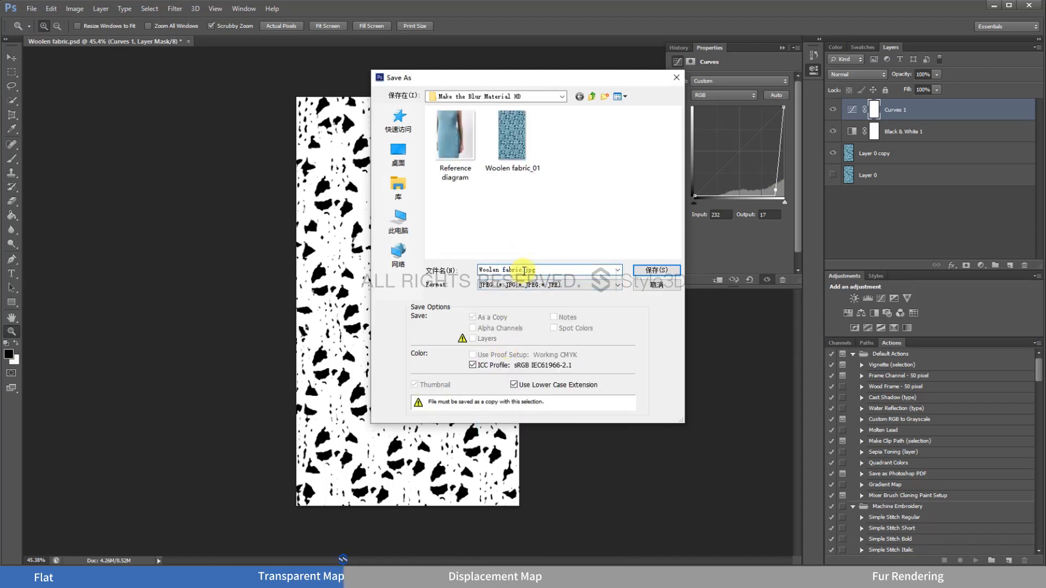
left_click(657, 271)
left_click(421, 170)
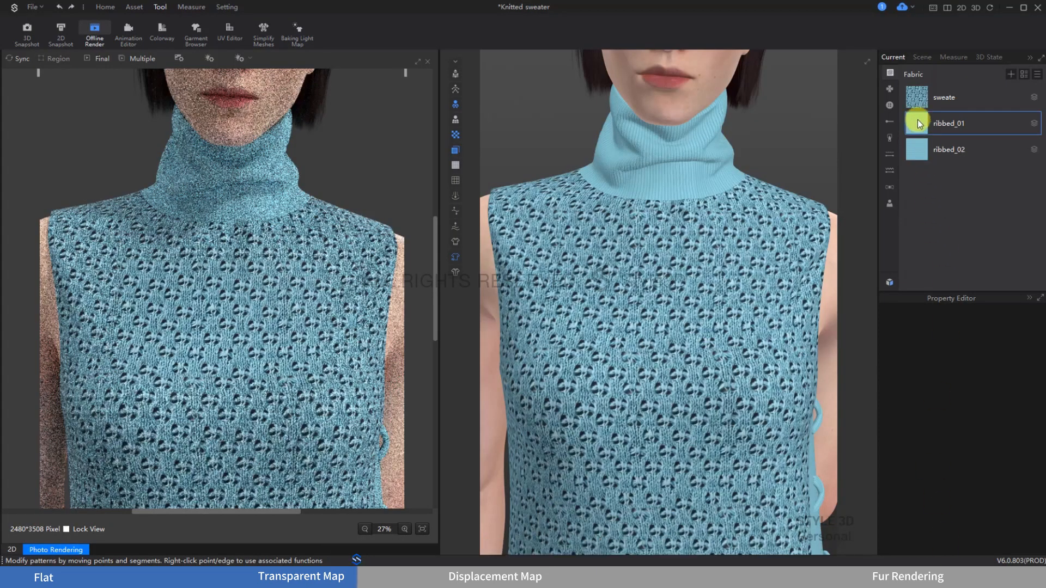
- Switch to Style3D, enable the sweate fabric's auto-generated normal map, and load Woolen fabric_02 as its transparent map
left_click(918, 98)
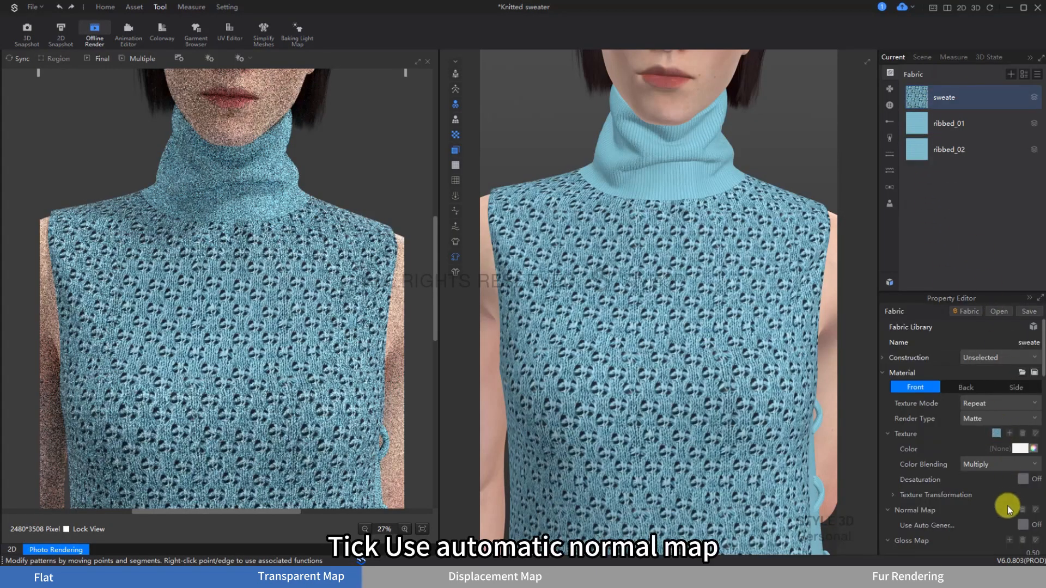
left_click(1024, 526)
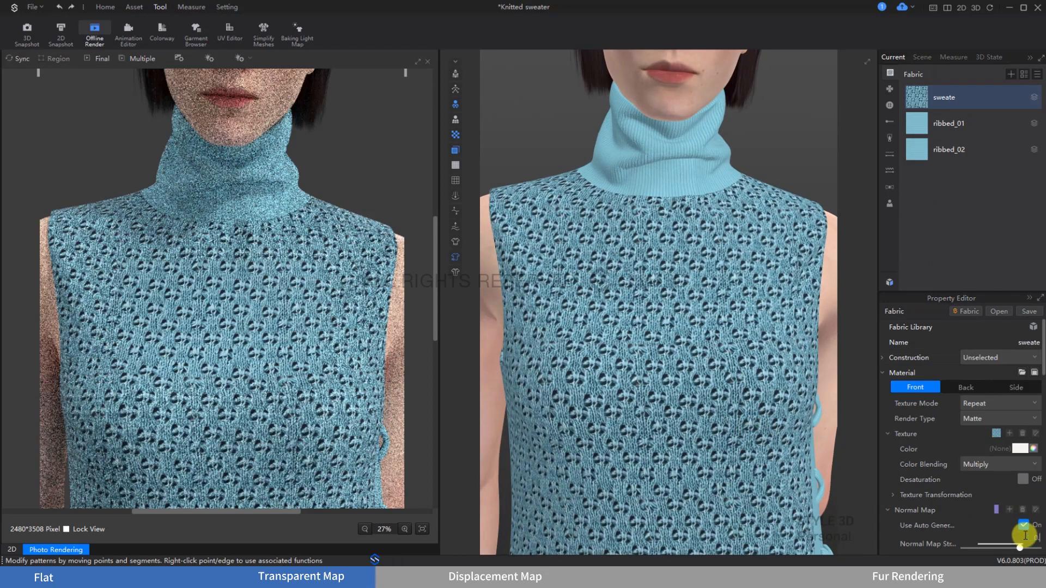
scroll(1012, 499, "down", 5)
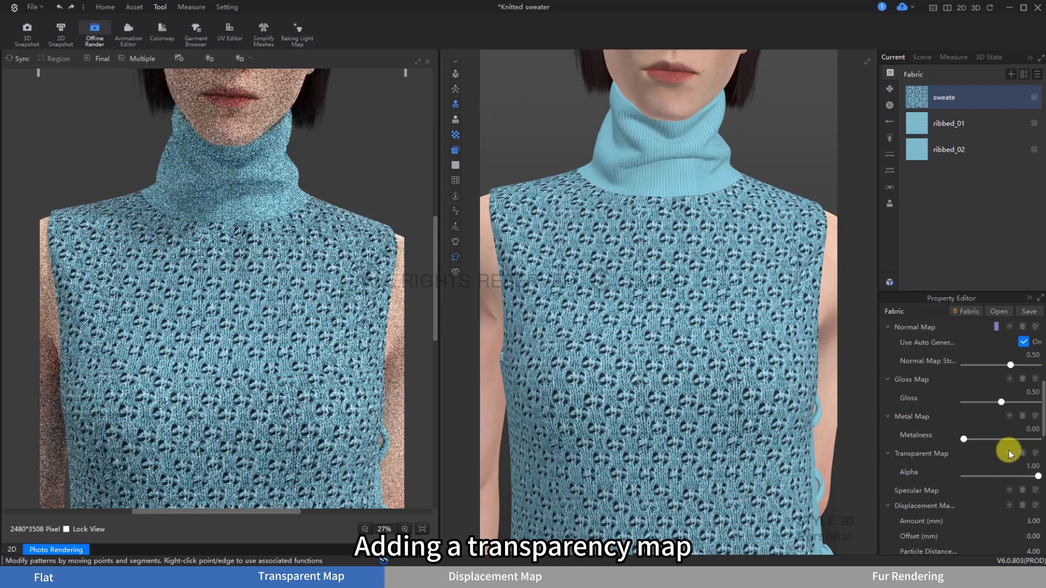
left_click(1009, 453)
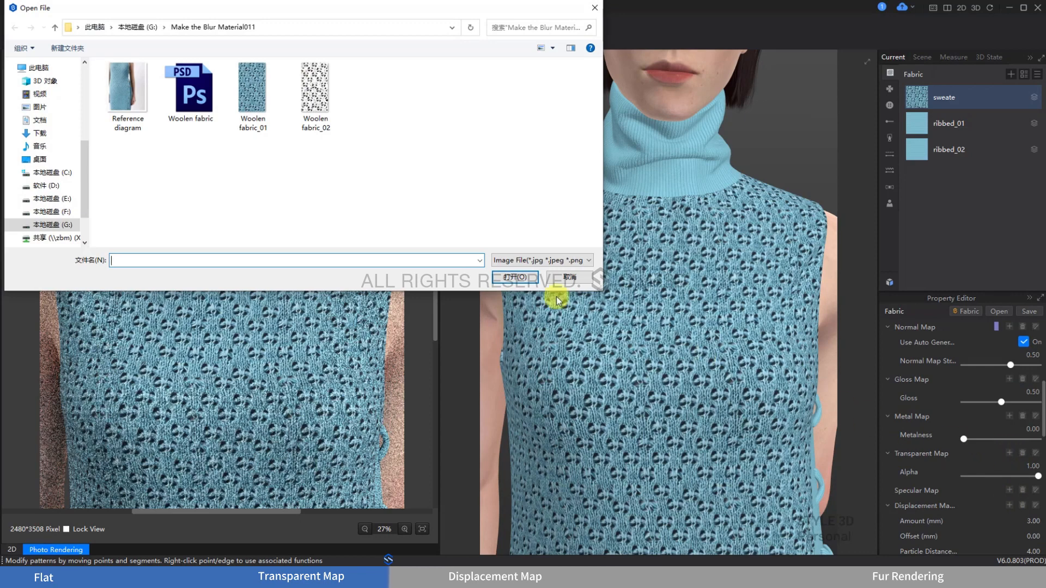
double_click(315, 93)
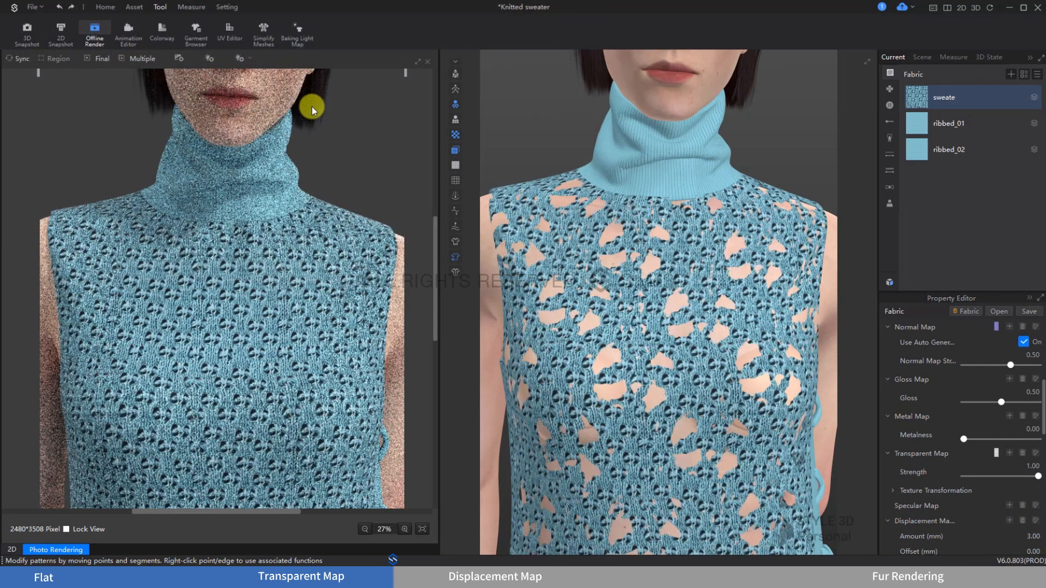
- Set the width of the sweate fabric's transparent map to 7 cm with its aspect ratio locked
left_click(895, 489)
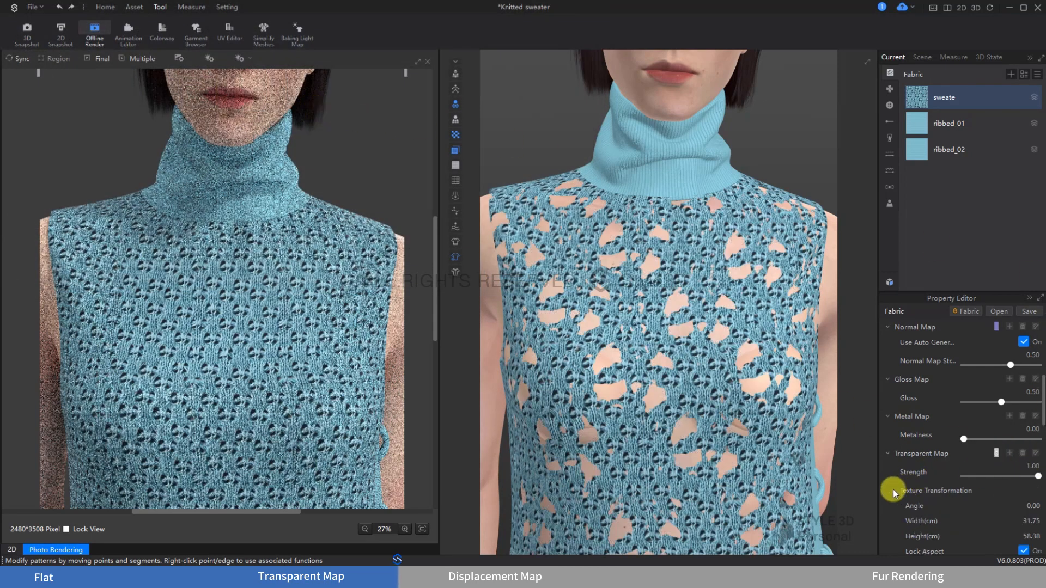
scroll(907, 480, "up", 3)
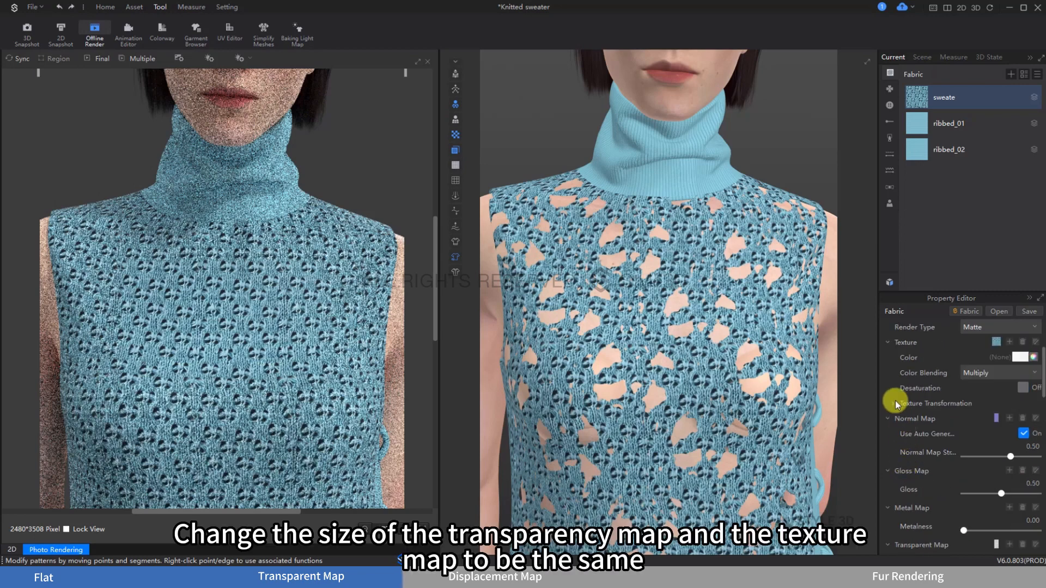
left_click(894, 403)
scroll(983, 460, "down", 3)
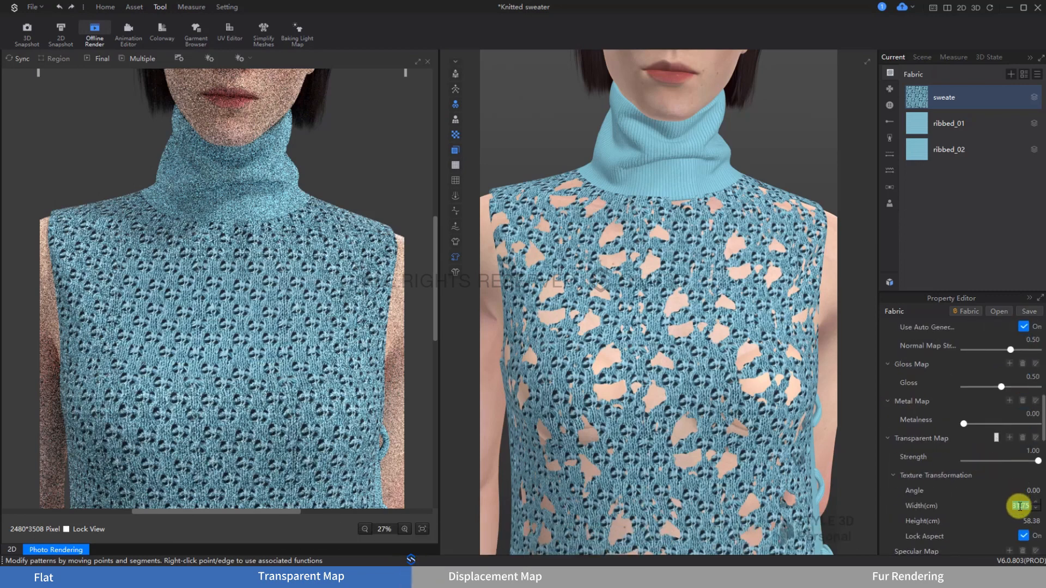
type("7")
key("Return")
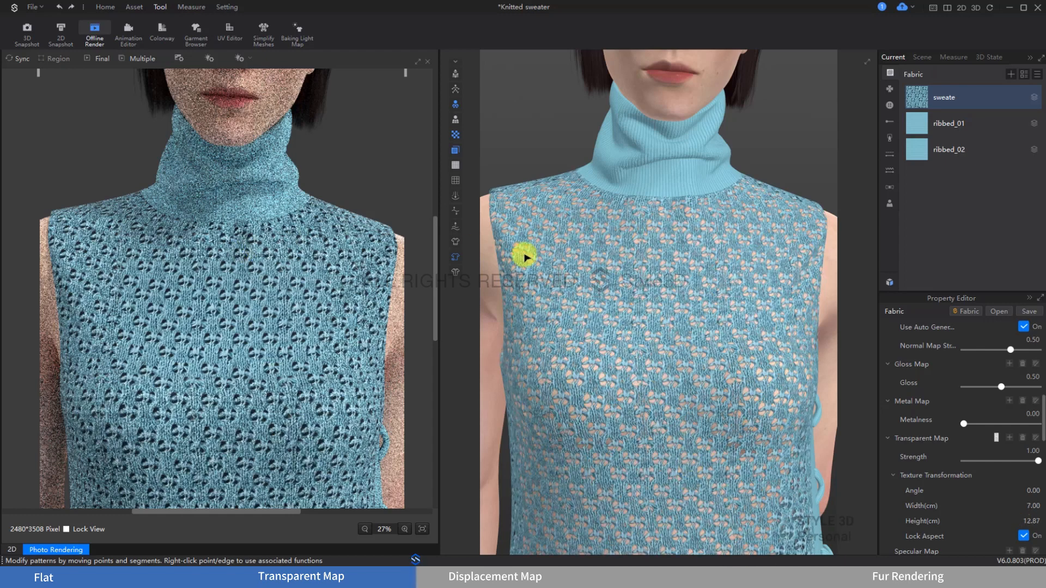
- Hide the avatar and render the dress's shoulder region offline from an angle to examine the open knit and its edges
left_click_drag(525, 257, 592, 286)
key("shift+a")
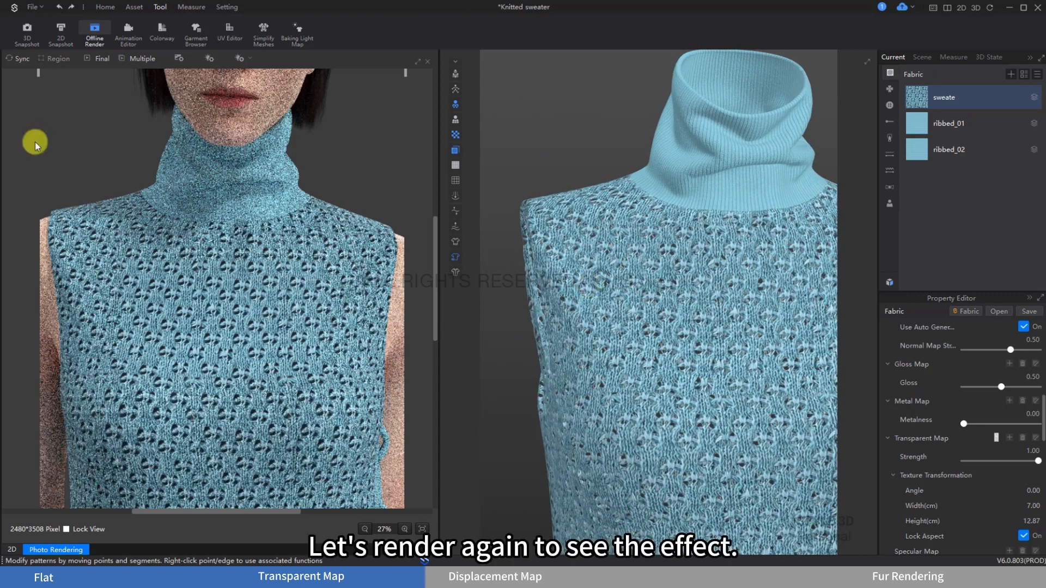
left_click(14, 64)
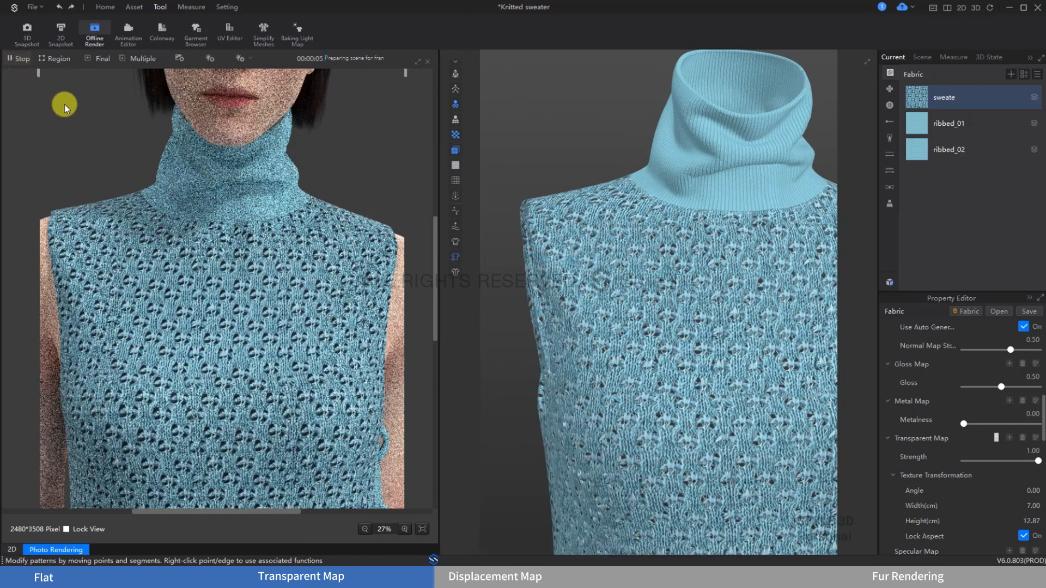
left_click(50, 58)
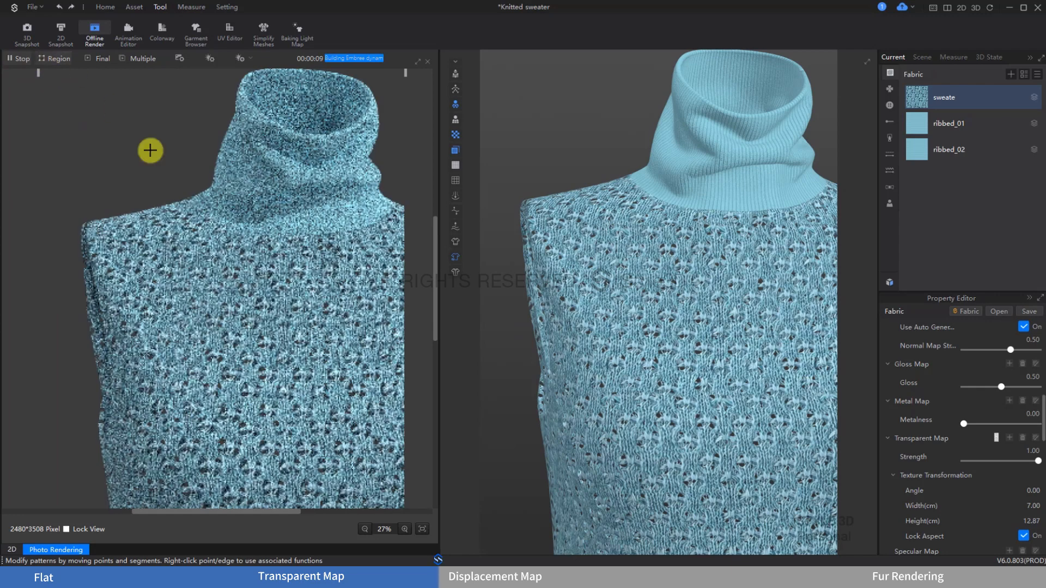
mouse_move(63, 185)
left_mouse_down()
mouse_move(163, 284)
mouse_move(217, 378)
mouse_move(218, 399)
left_mouse_up()
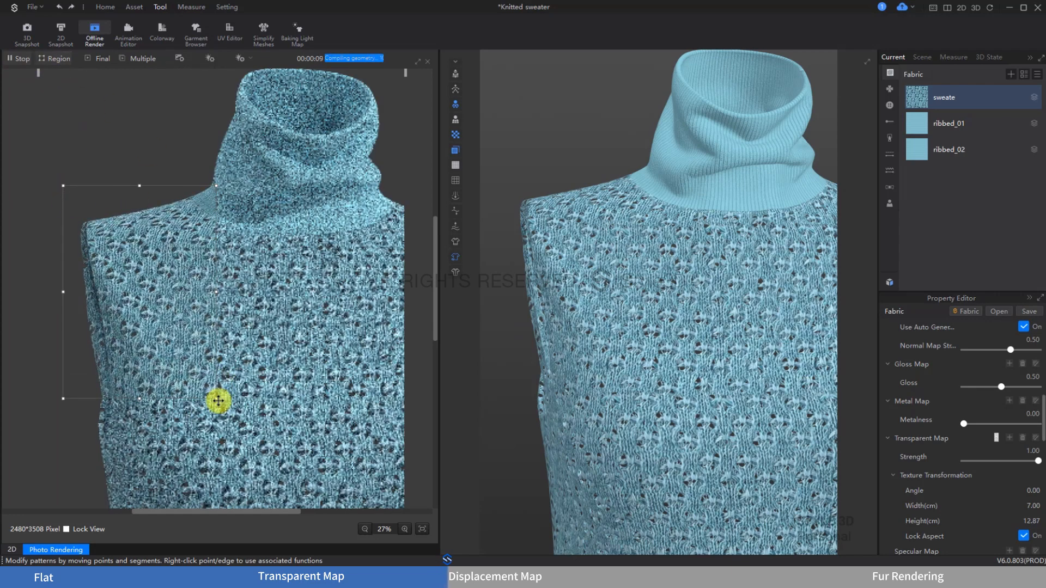
scroll(146, 303, "up", 4)
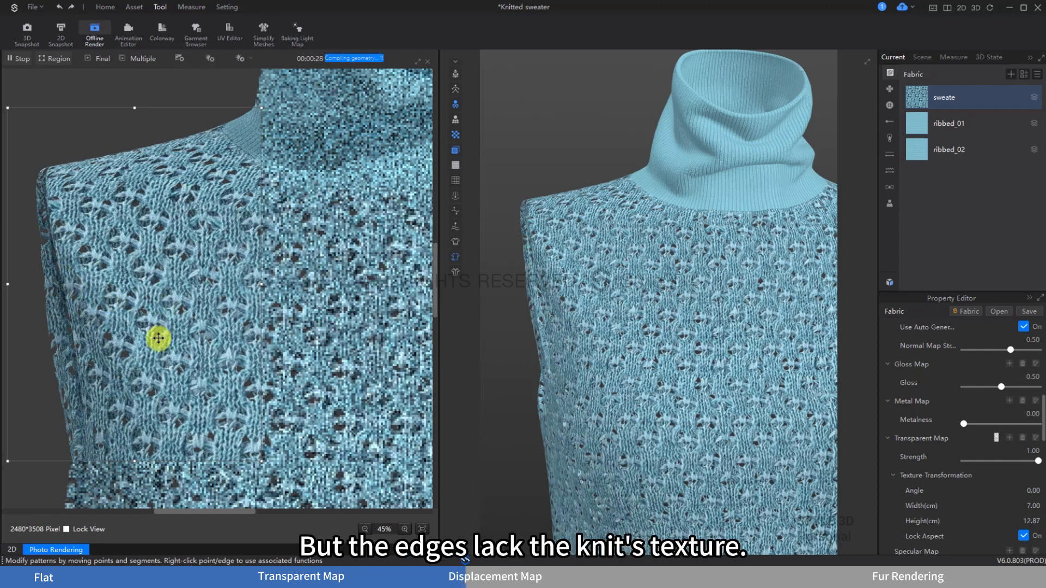
scroll(158, 339, "down", 1)
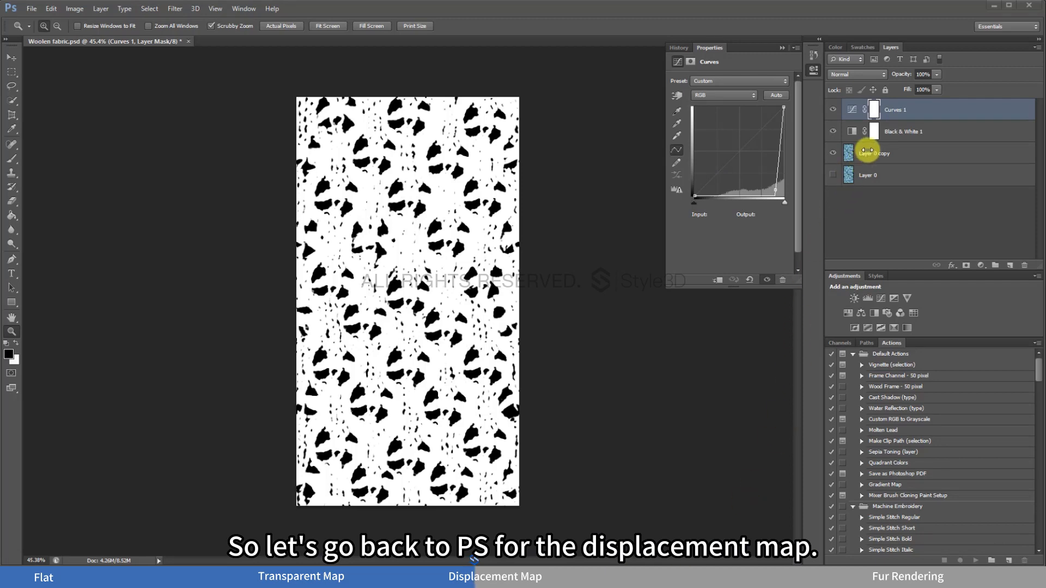
- Group the Layer 0 copy, Black & White 1 and Curves 1 layers of the opacity map
left_click(907, 133, "shift")
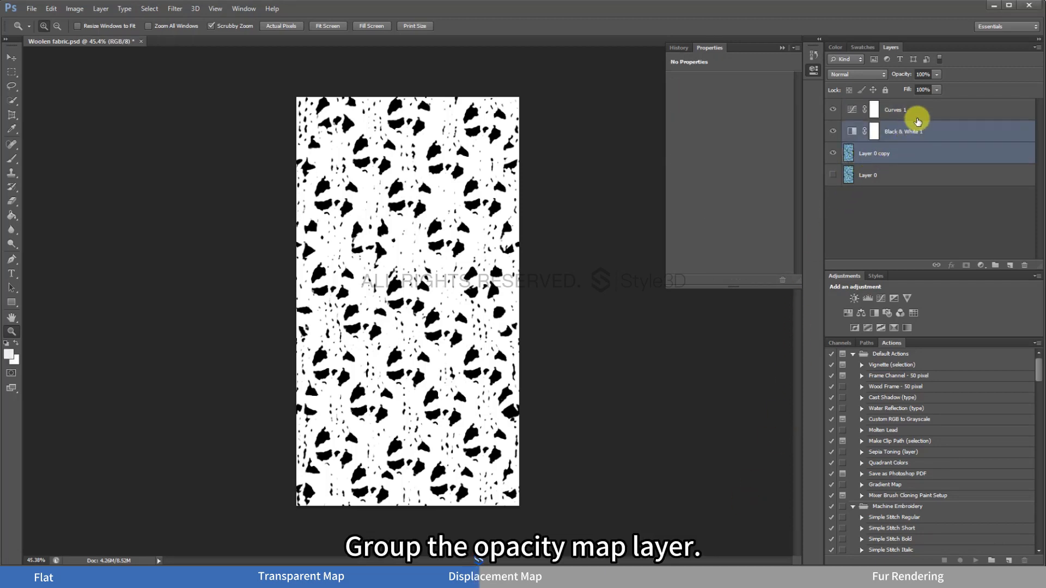
left_click(923, 111, "shift")
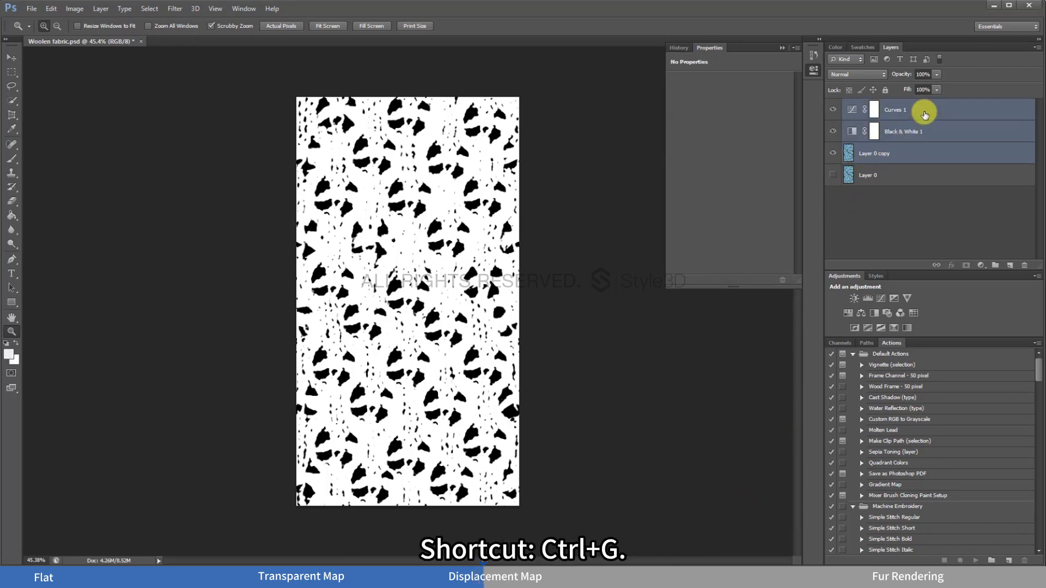
key("ctrl+g")
- Duplicate Layer 0, place the copy above Group 1, and hide the group
left_click(896, 125)
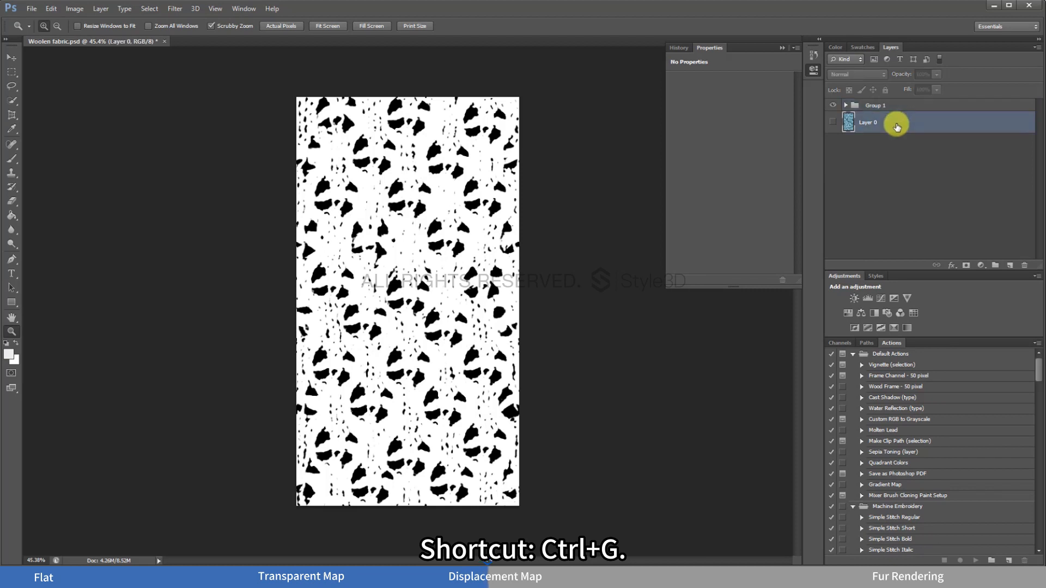
key("ctrl+j")
left_click_drag(894, 122, 890, 99)
left_click(834, 110)
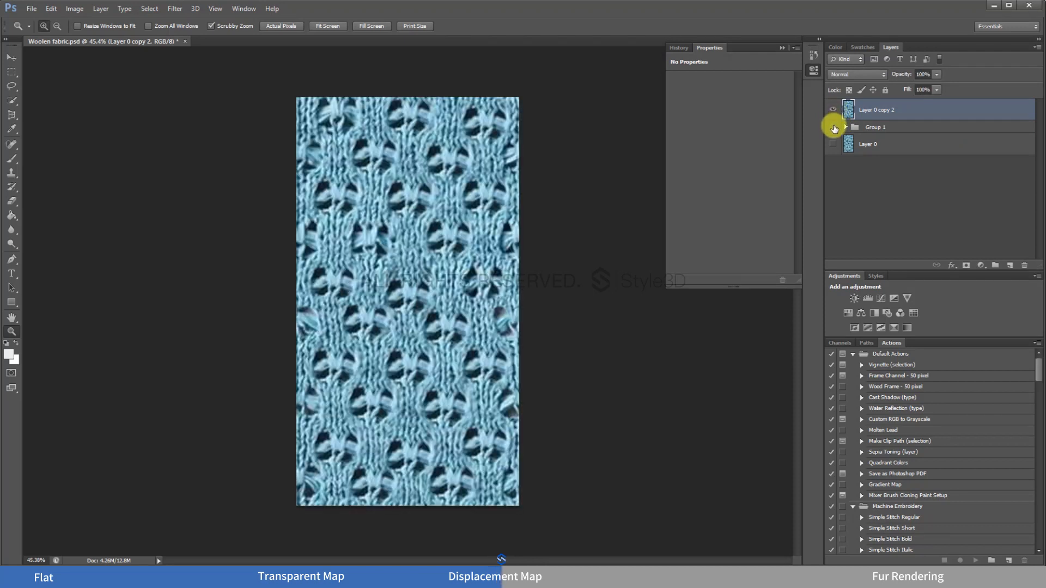
left_click(834, 127)
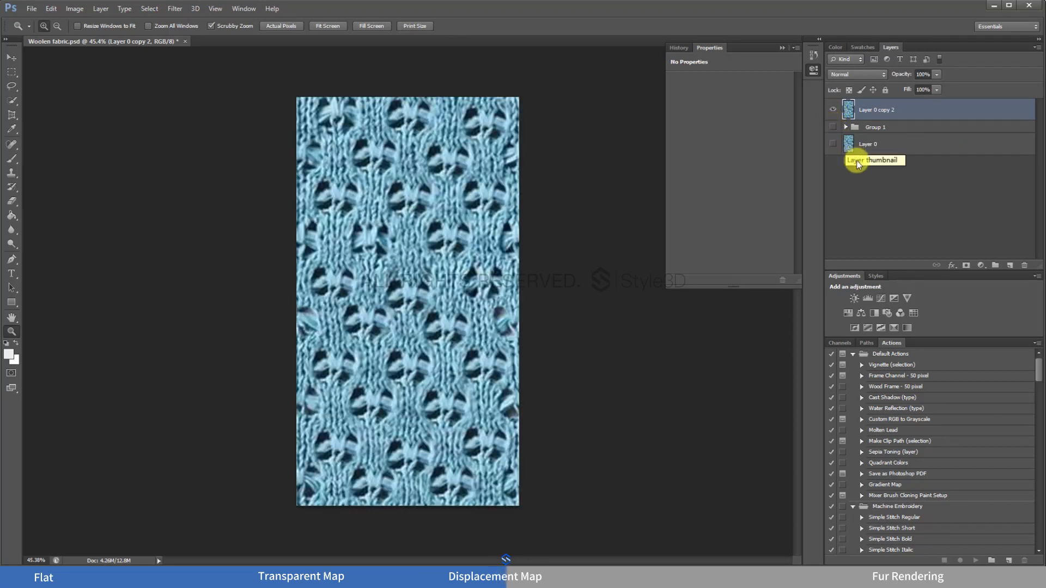
- Add a Black & White adjustment layer with default settings and a Levels adjustment layer above Layer 0 copy 2
left_click(986, 266)
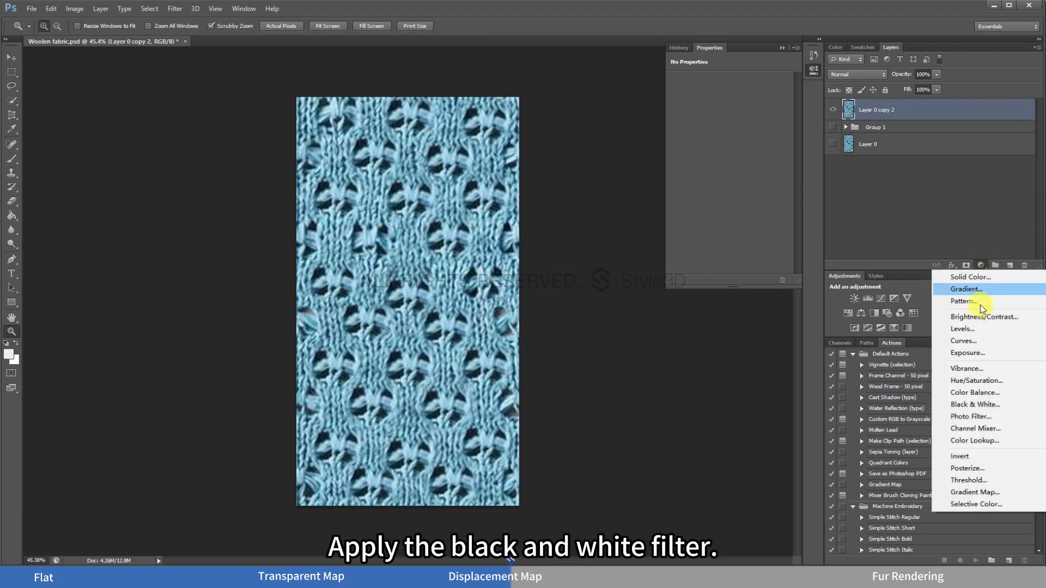
left_click(975, 406)
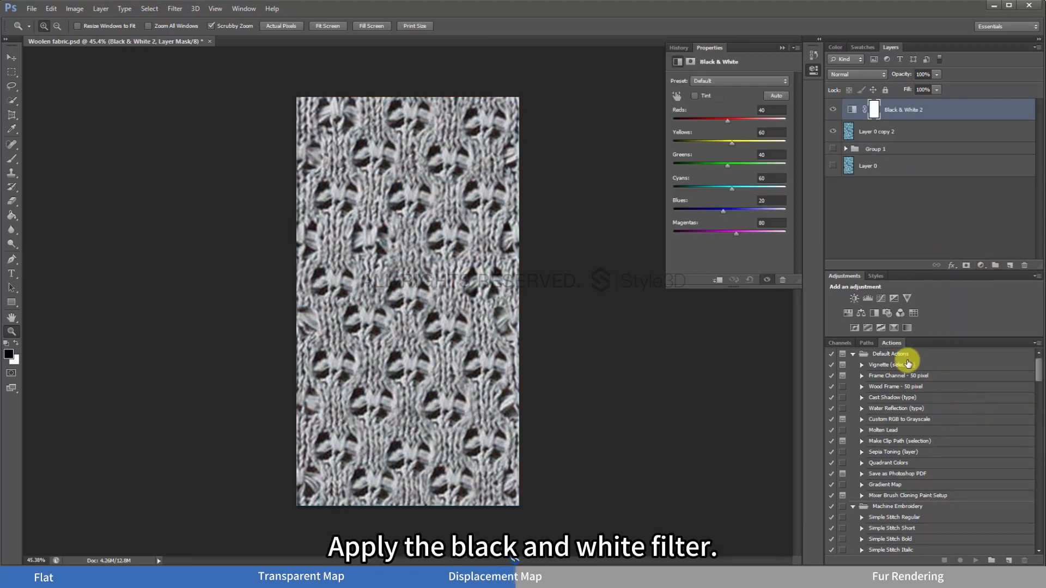
left_click(981, 265)
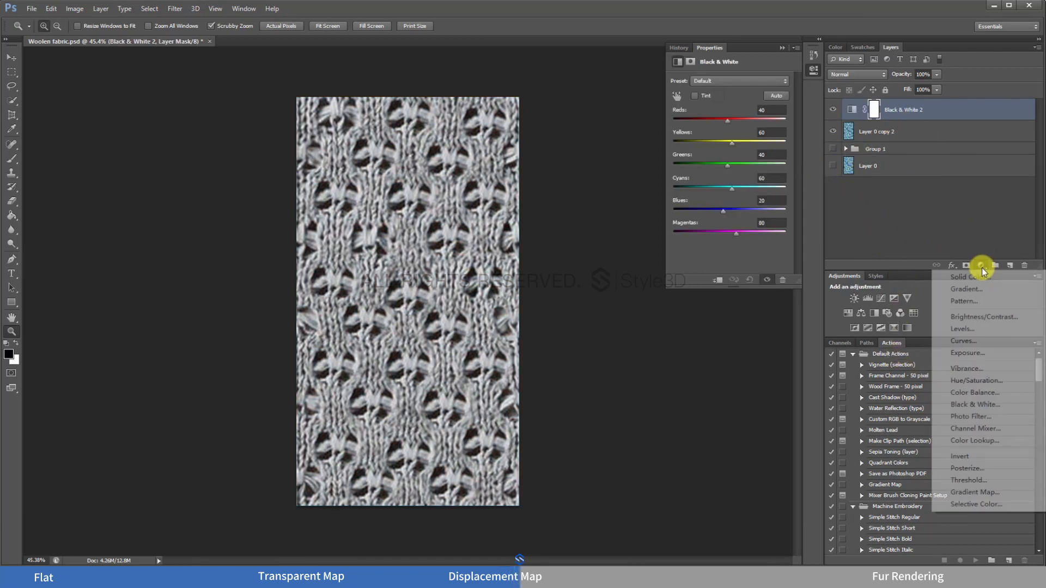
left_click(972, 328)
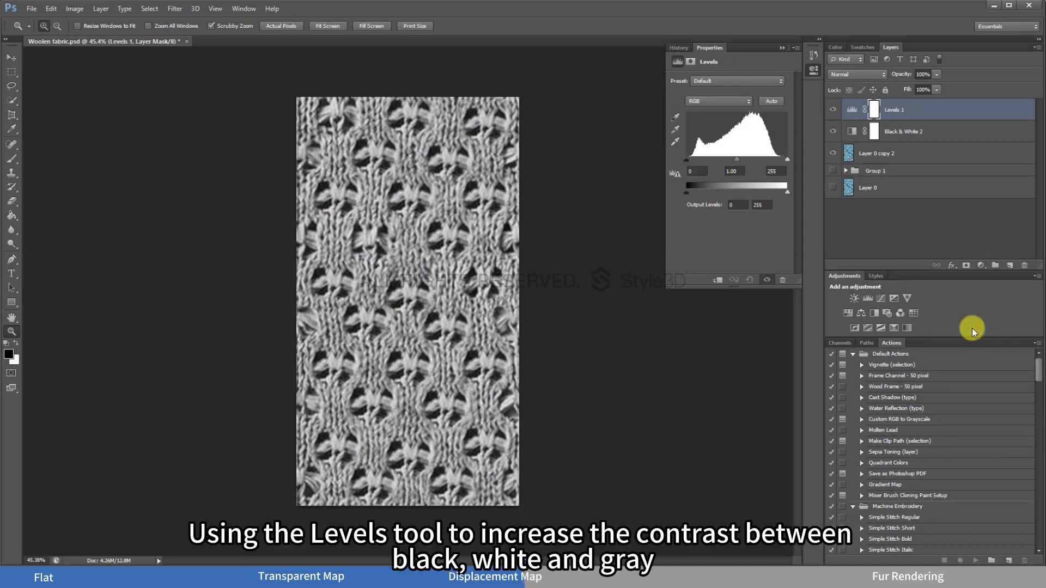
- Increase the knit's contrast by setting the Levels inputs to 45 for shadows, 1.49 for midtones and 218 for highlights
left_click_drag(739, 164, 702, 166)
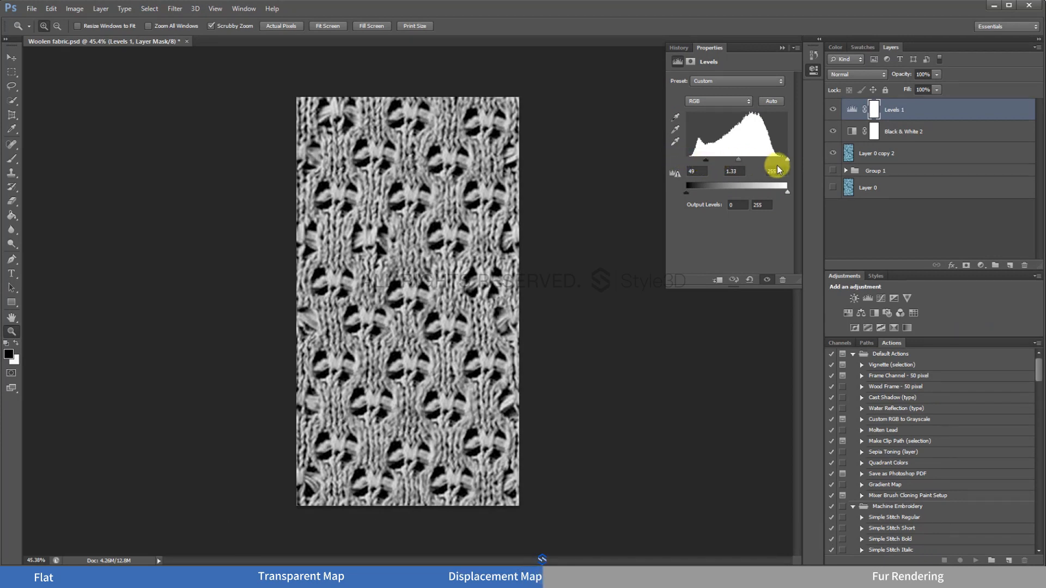
left_click_drag(788, 163, 687, 163)
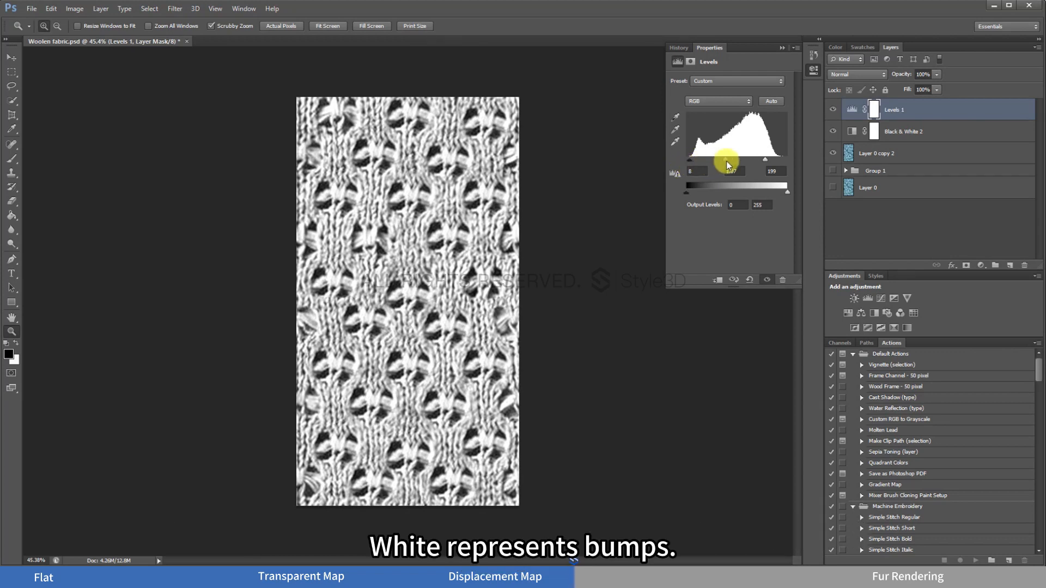
left_click_drag(725, 160, 776, 164)
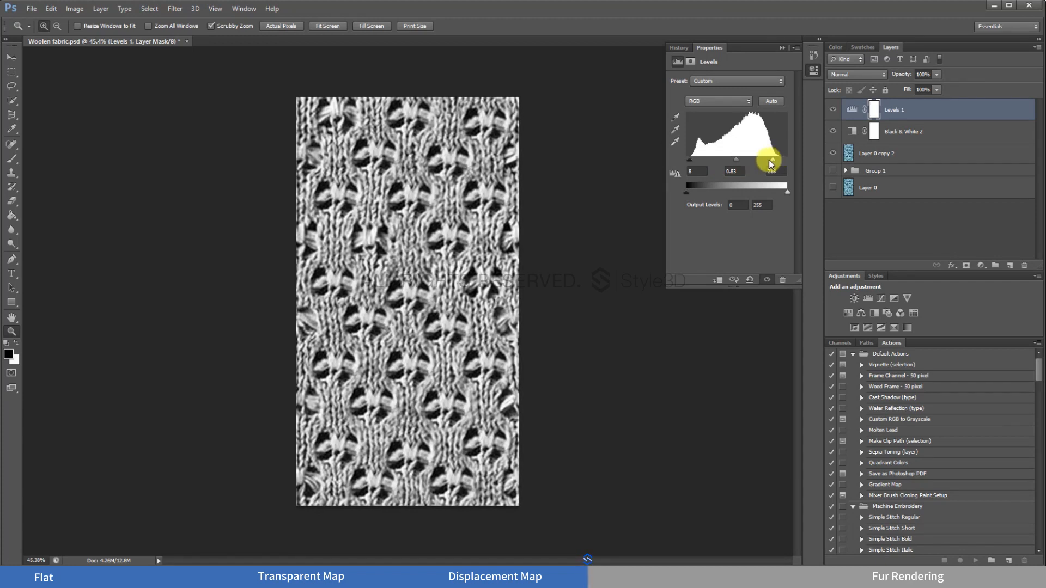
left_click_drag(689, 162, 732, 166)
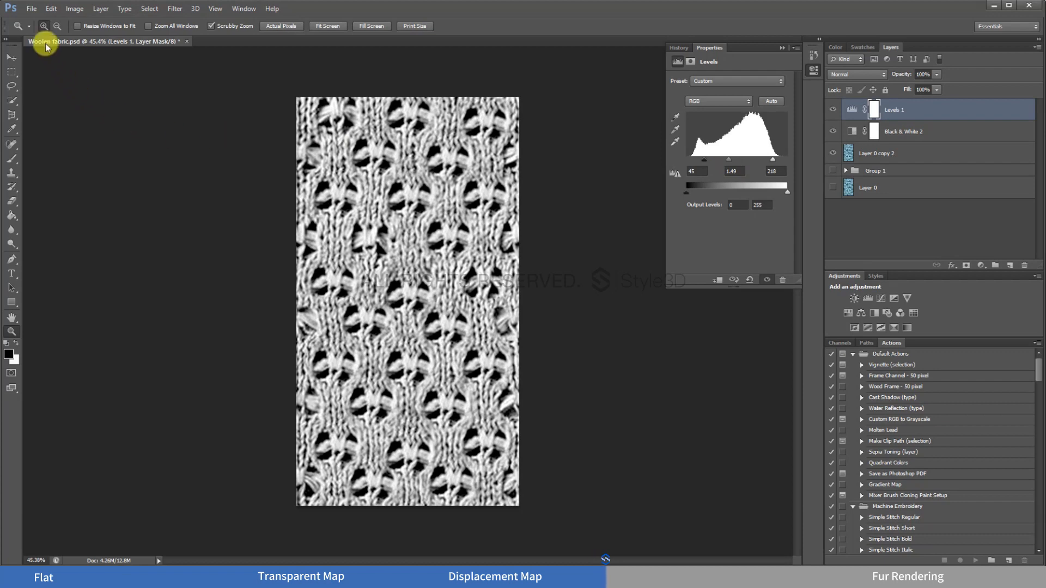
- Save the grayscale image as a JPEG named Woolen fabric_03 in the Make the Blur Material HD folder
left_click(31, 9)
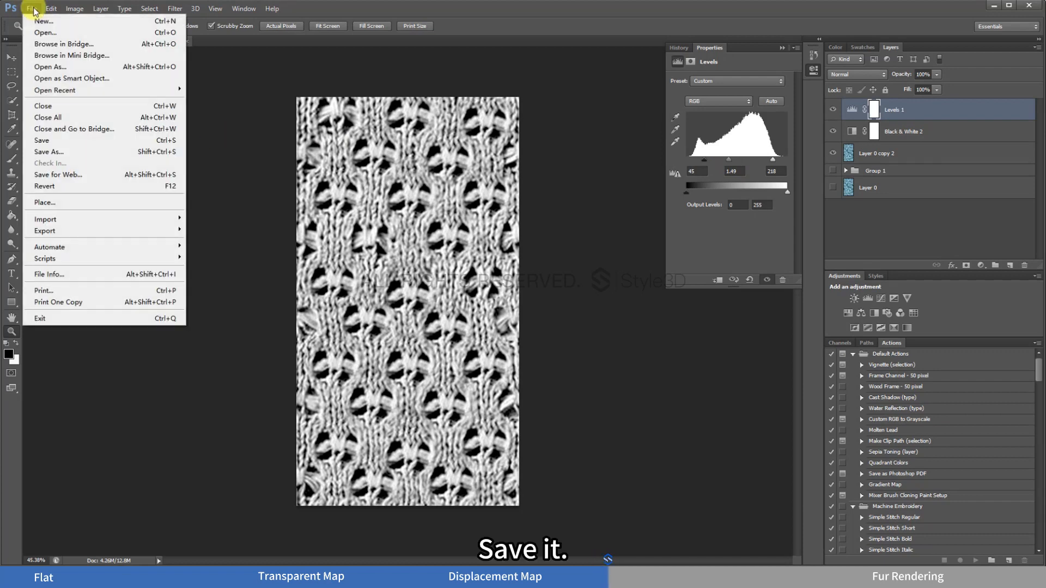
left_click(68, 152)
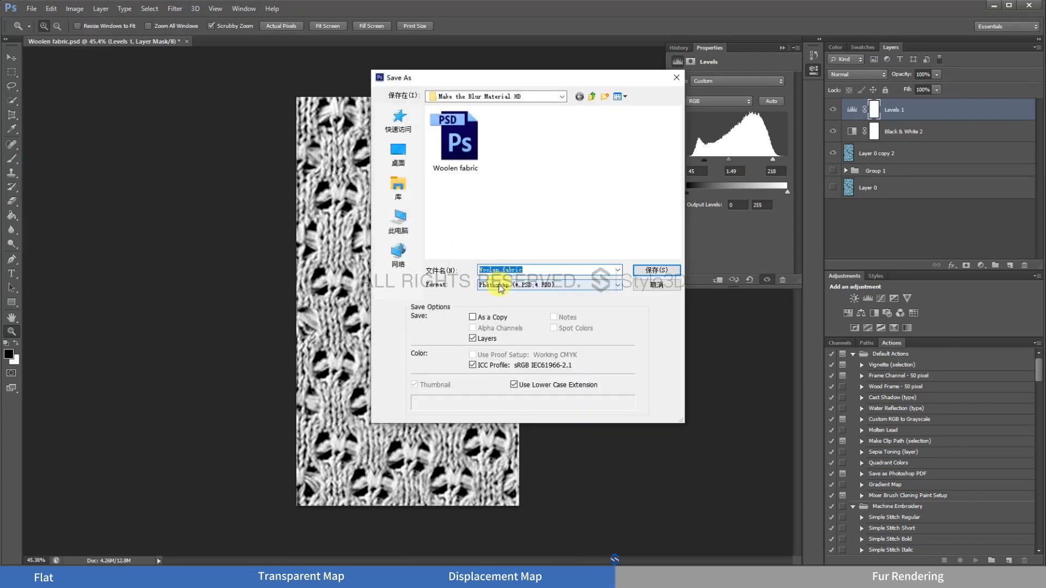
left_click(496, 284)
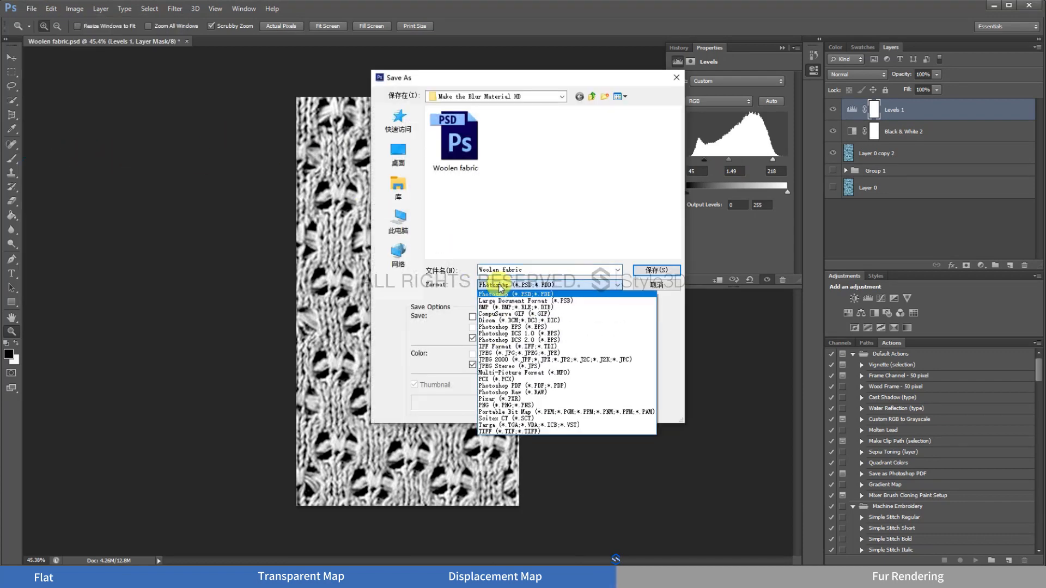
left_click(512, 353)
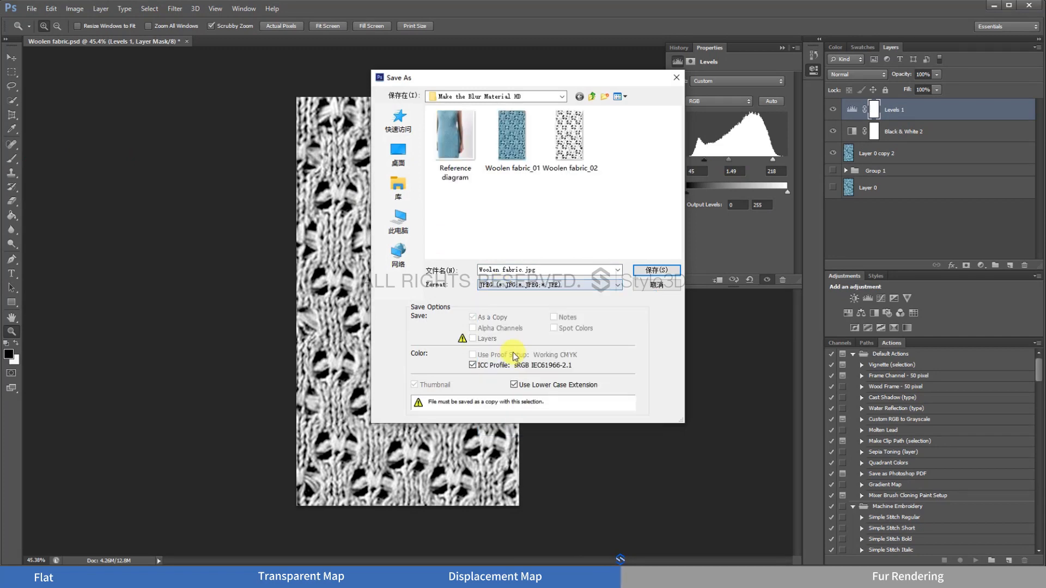
triple_click(522, 269)
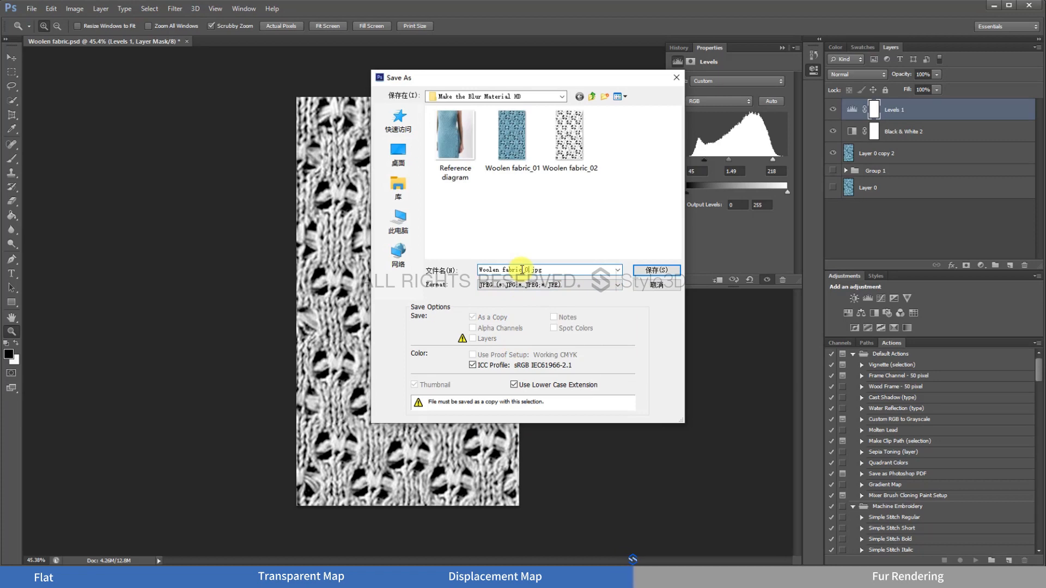
key("Return")
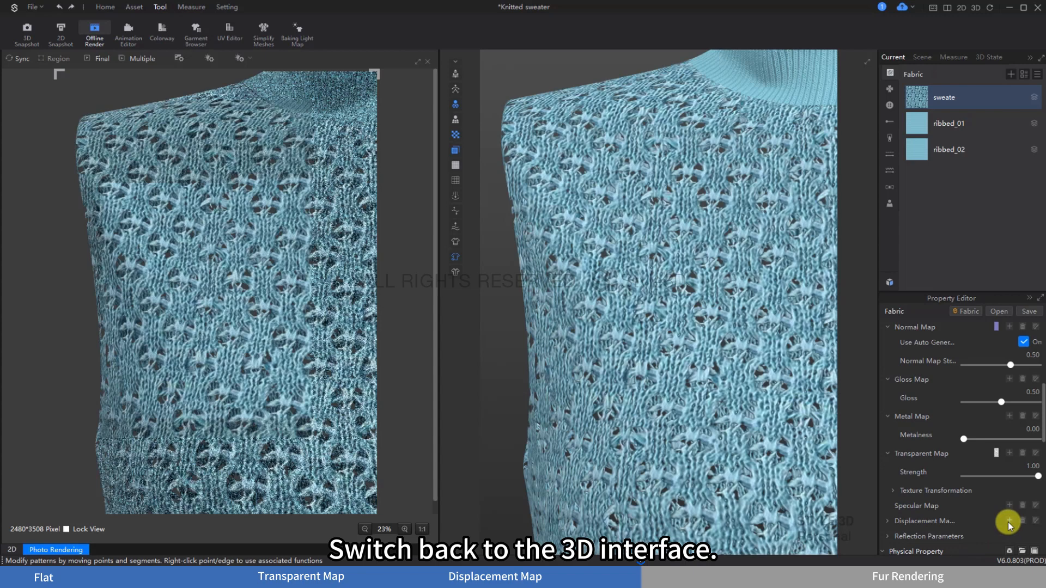
- Load Woolen fabric_03 as the sweate fabric's displacement map
left_click(1009, 522)
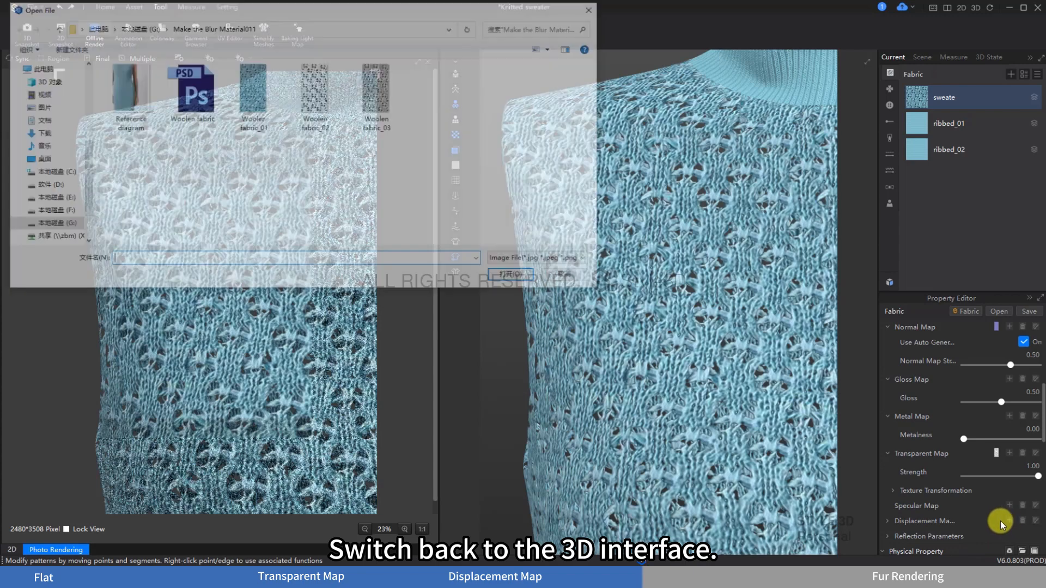
left_click(390, 111)
double_click(390, 114)
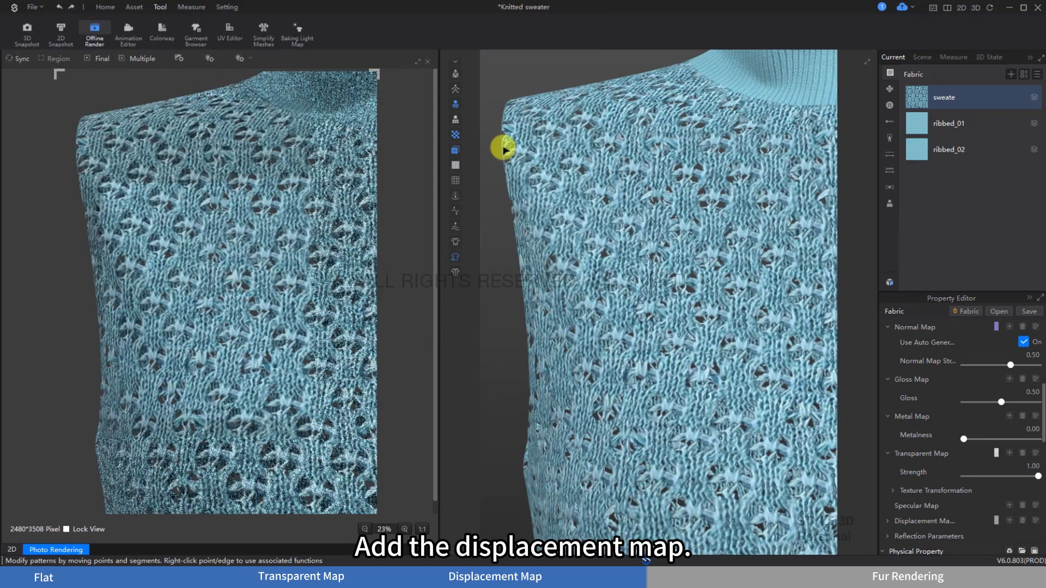
- Set the displacement map's width to 7 cm, amount to 2 mm and particle distance to 1, and synchronize the offline render
scroll(947, 450, "down", 2)
left_click(887, 467)
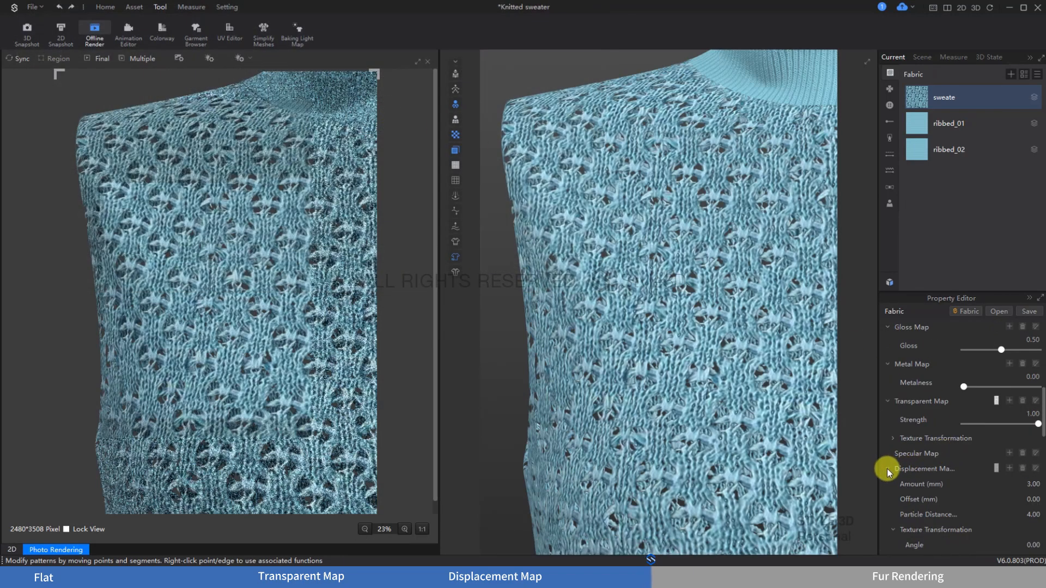
scroll(887, 469, "down", 2)
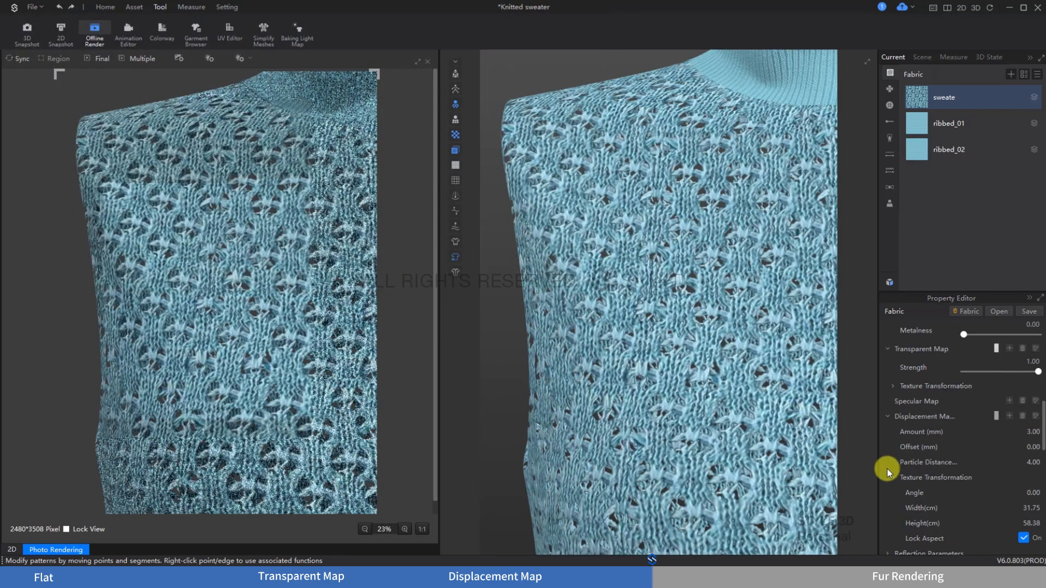
left_click(1010, 510)
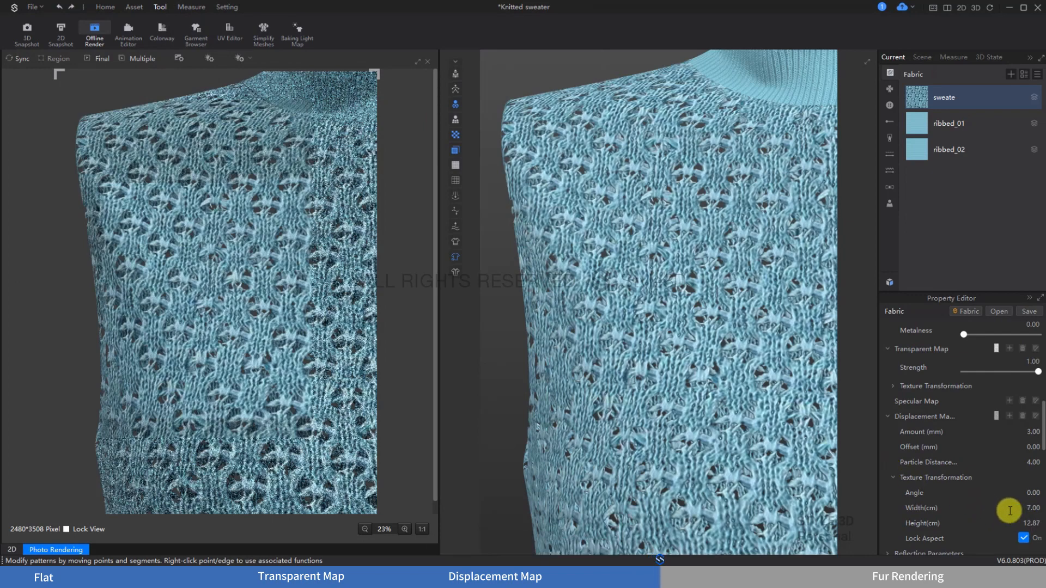
key("Return")
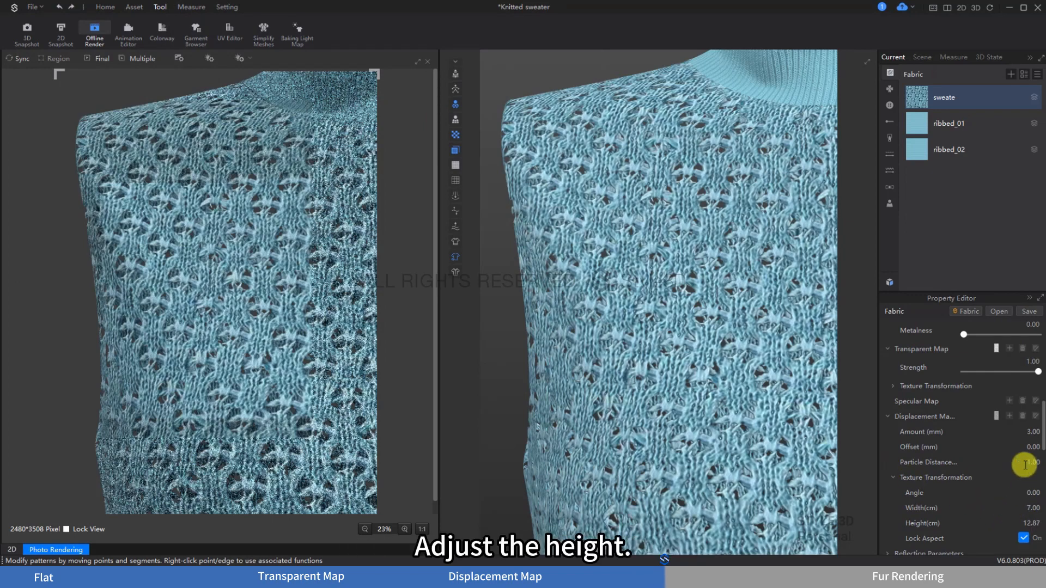
left_click(1027, 433)
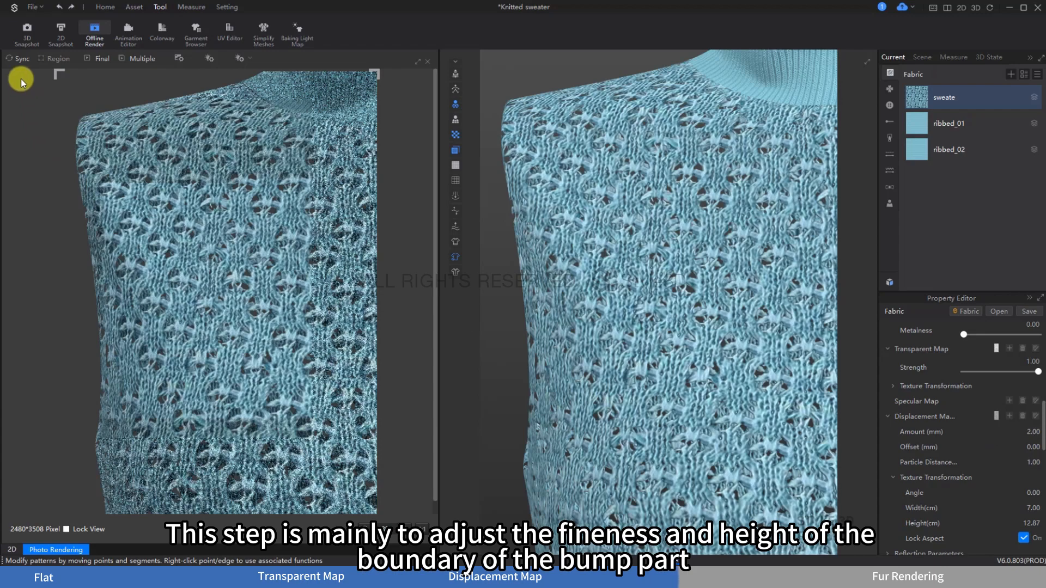
left_click(19, 59)
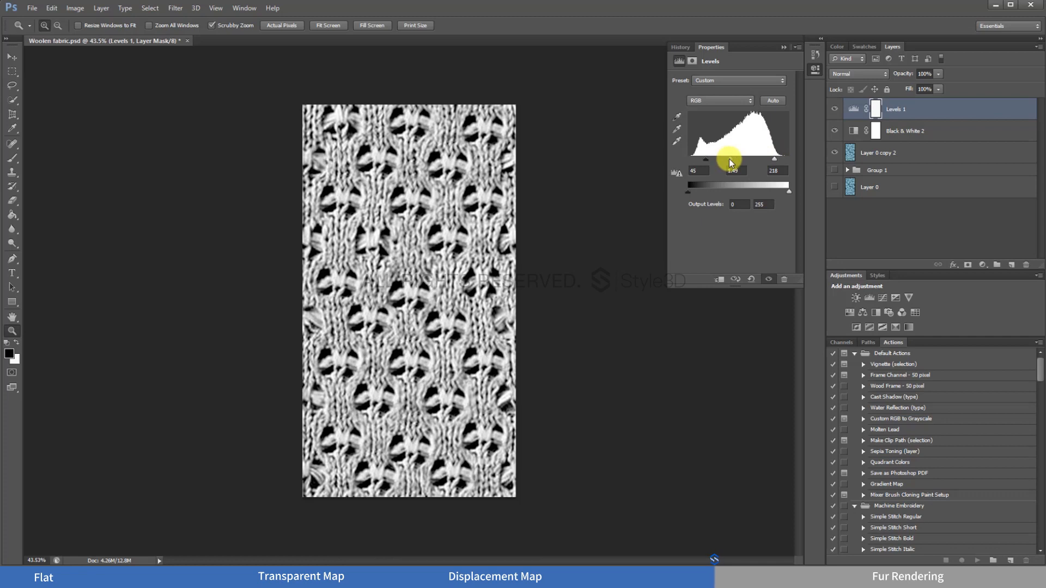
- Darken the displacement image by setting the Levels inputs to 60, 1.28 and 217 and the output range to 0–90
mouse_move(733, 162)
left_mouse_down()
mouse_move(760, 163)
mouse_move(685, 162)
mouse_move(774, 159)
mouse_move(737, 158)
left_mouse_up()
mouse_move(690, 192)
left_mouse_down()
mouse_move(708, 195)
mouse_move(692, 192)
left_mouse_up()
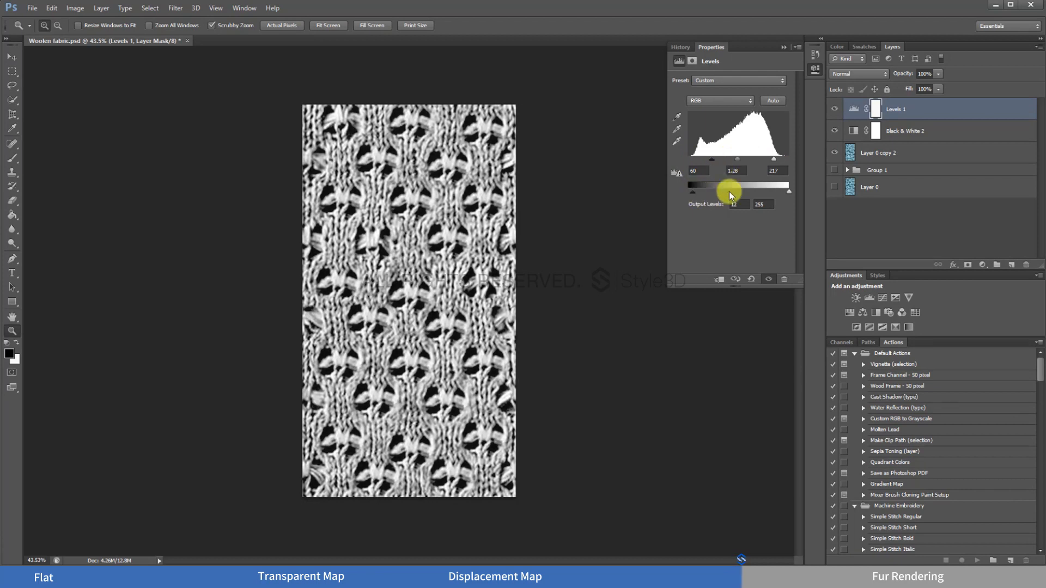
left_click_drag(788, 192, 719, 195)
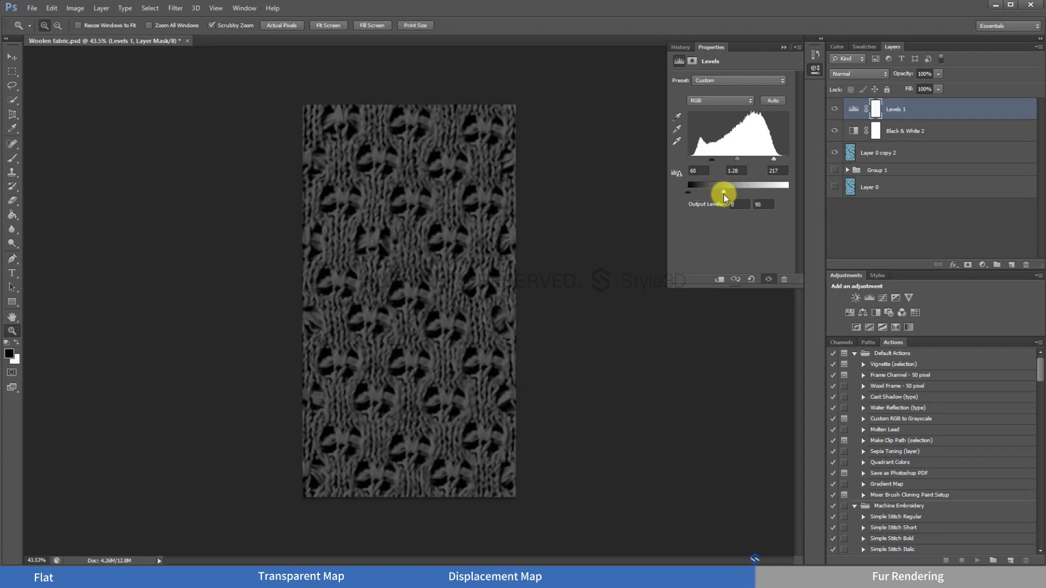
- Paint the Levels 1 mask black over the solid knit around the openings with a soft brush, enlarging it to 67 px
left_click(875, 109)
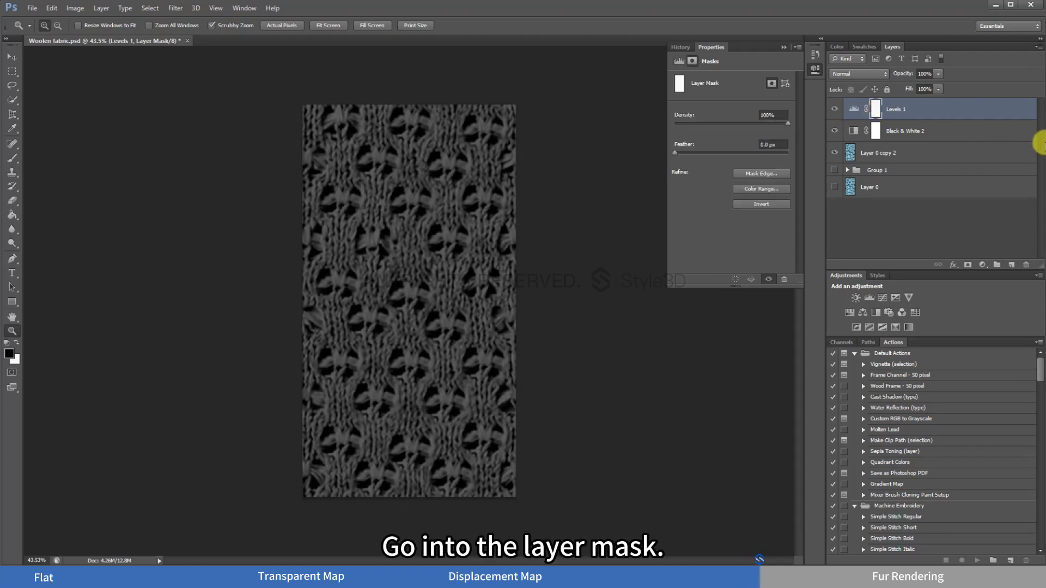
left_click(13, 158)
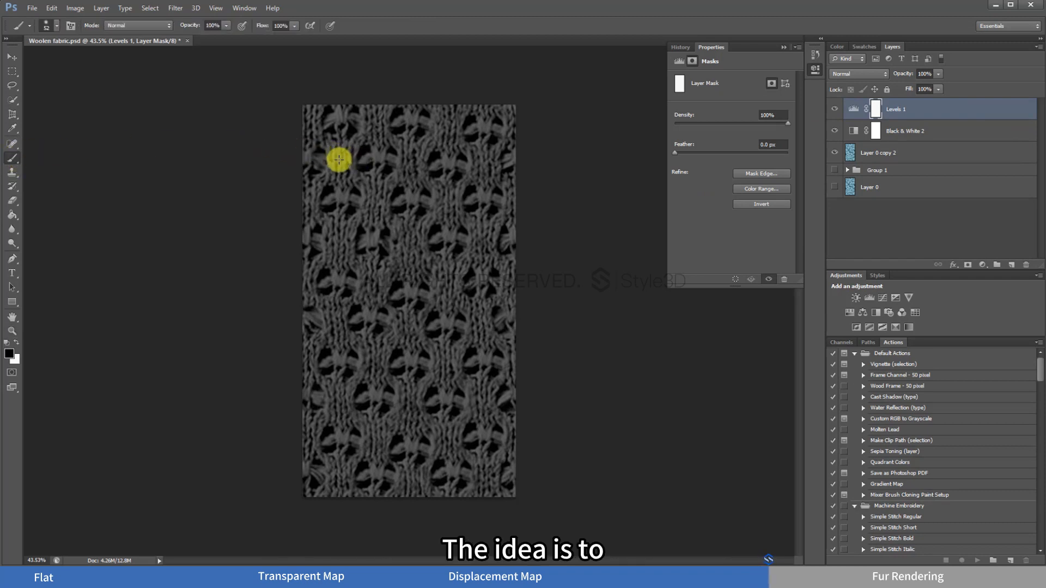
mouse_move(339, 159)
left_mouse_down()
mouse_move(334, 171)
mouse_move(349, 176)
mouse_move(327, 161)
left_mouse_up()
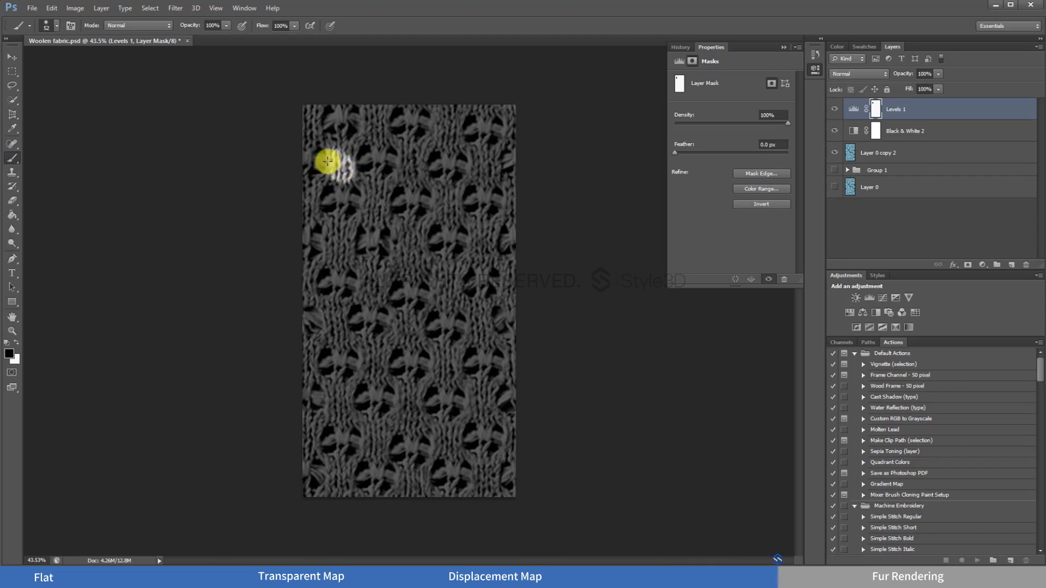
left_click(56, 28)
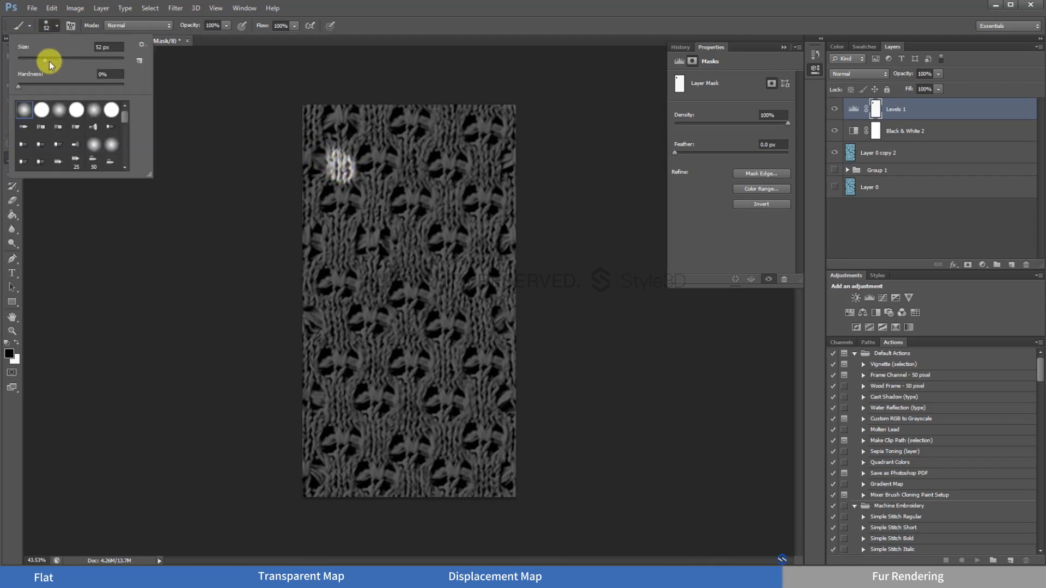
left_click_drag(49, 61, 53, 62)
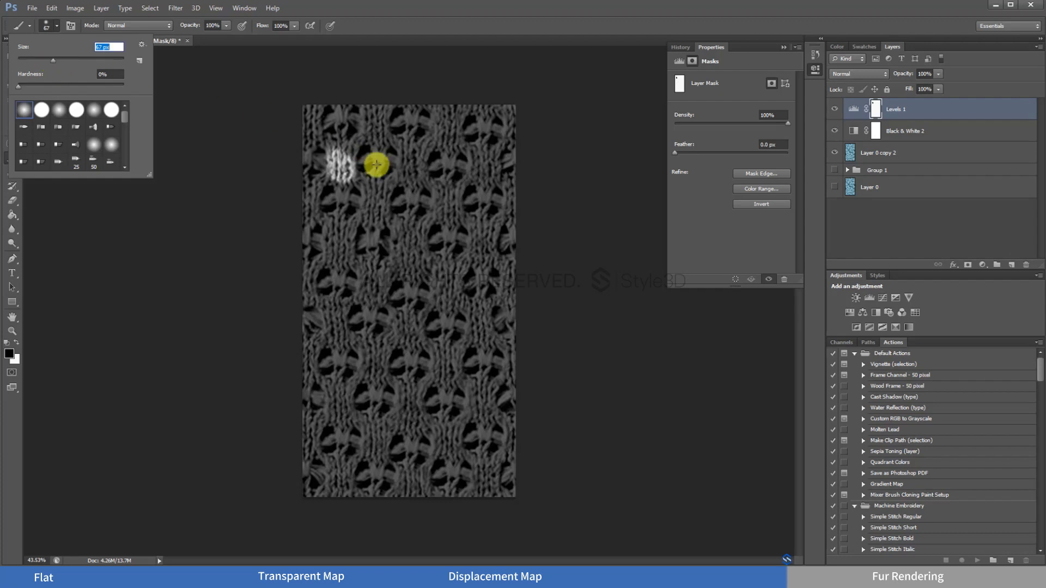
mouse_move(373, 158)
left_mouse_down()
mouse_move(374, 122)
mouse_move(411, 175)
mouse_move(334, 224)
mouse_move(305, 299)
mouse_move(313, 107)
mouse_move(451, 137)
mouse_move(509, 117)
mouse_move(477, 224)
mouse_move(397, 219)
mouse_move(379, 284)
mouse_move(495, 262)
mouse_move(433, 374)
mouse_move(437, 349)
mouse_move(402, 338)
mouse_move(343, 343)
mouse_move(314, 451)
mouse_move(378, 440)
mouse_move(399, 472)
mouse_move(498, 425)
mouse_move(460, 454)
mouse_move(409, 439)
mouse_move(435, 427)
mouse_move(473, 246)
mouse_move(379, 211)
mouse_move(443, 140)
mouse_move(308, 103)
mouse_move(329, 483)
mouse_move(427, 311)
left_mouse_up()
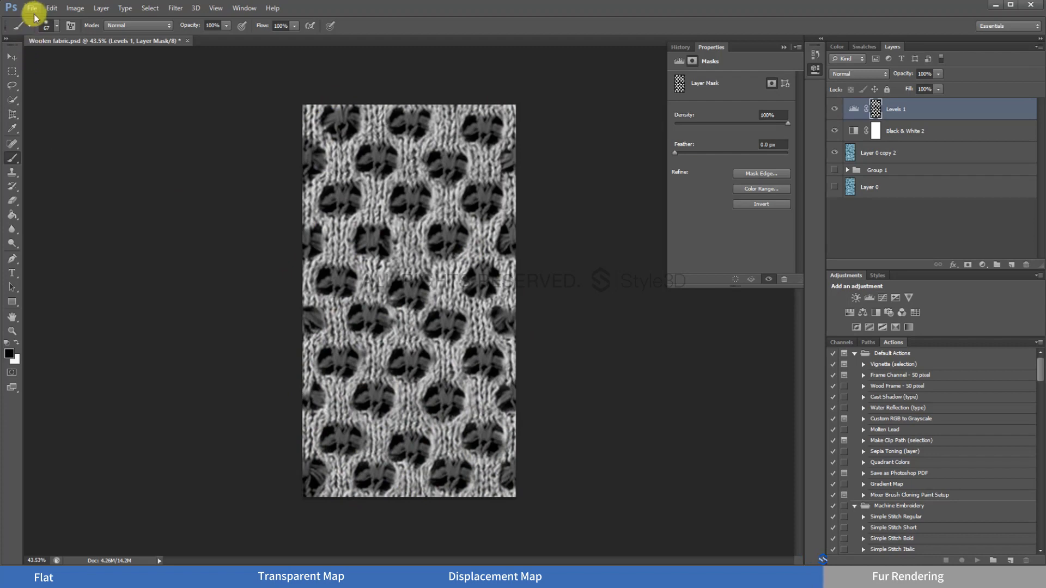
- Save the edited displacement image as a JPEG, overwriting the existing Woolen fabric_03 file
left_click(33, 8)
left_click(71, 152)
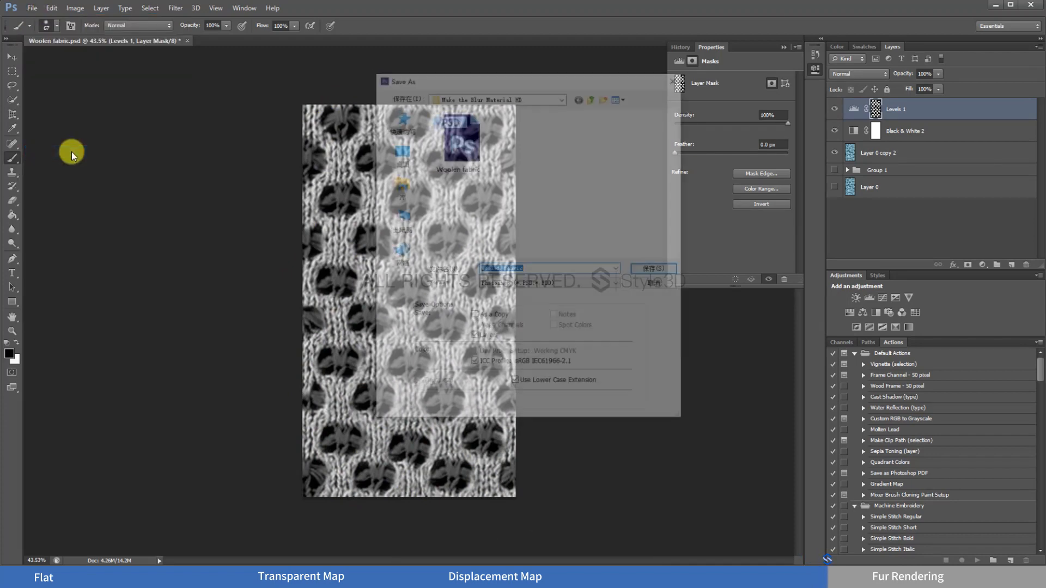
left_click(502, 284)
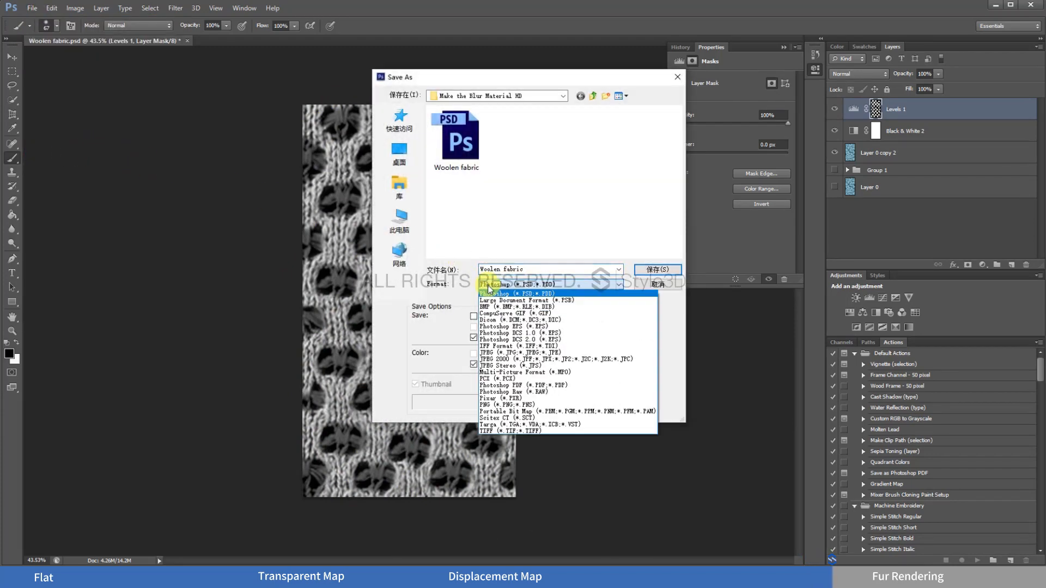
left_click(524, 352)
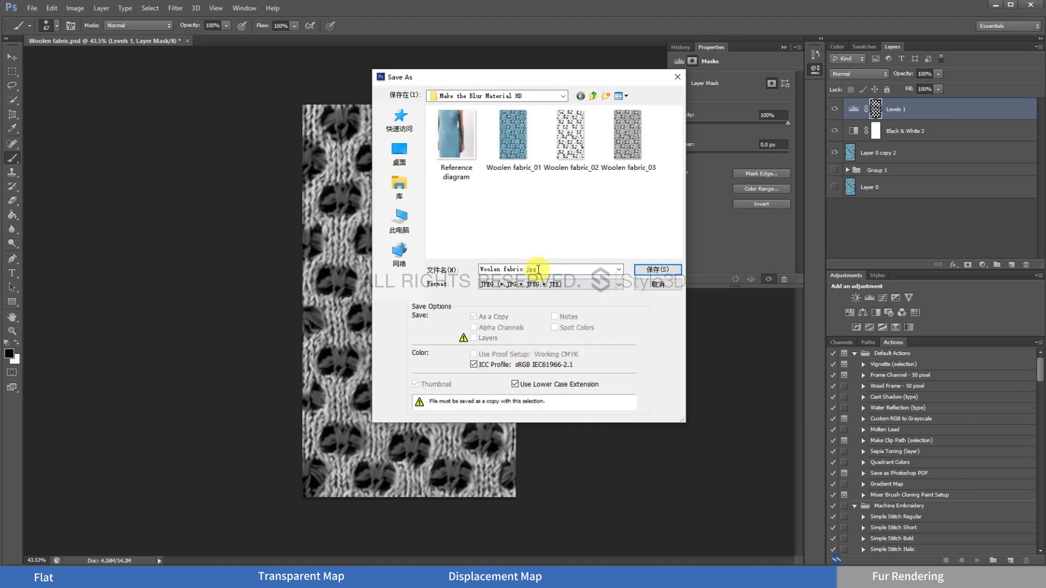
left_click(626, 141)
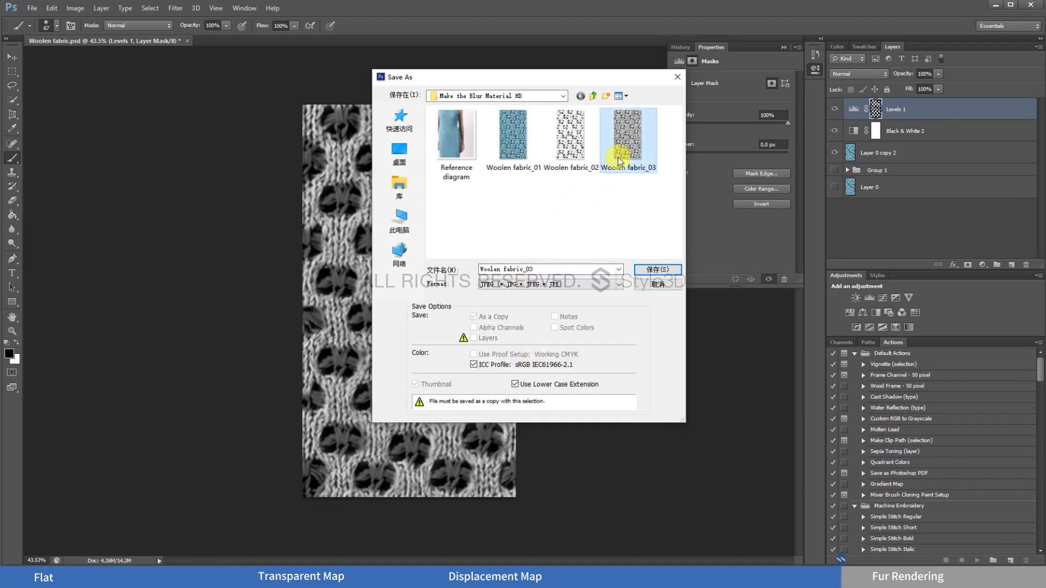
left_click(656, 270)
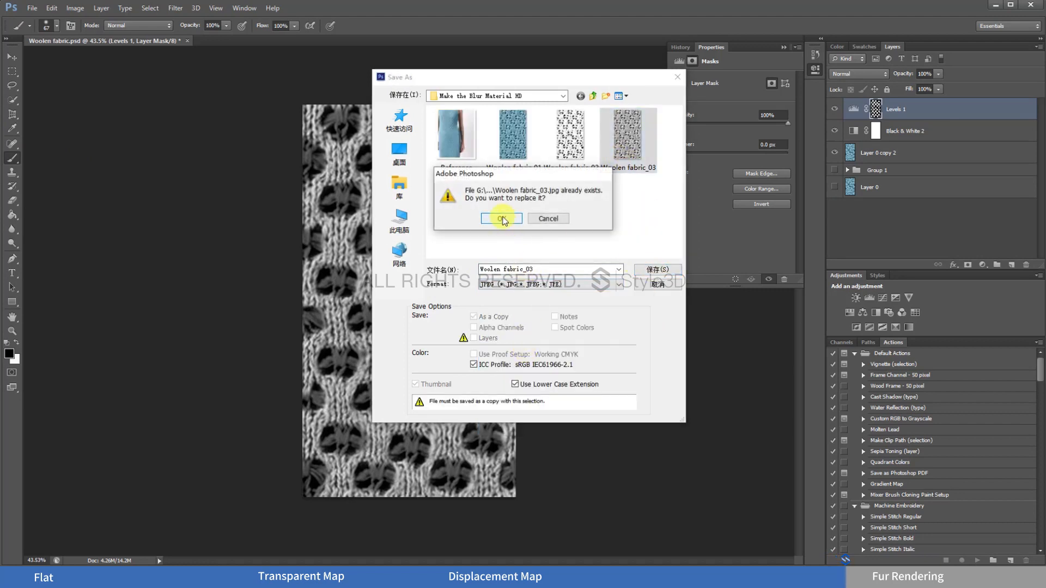
left_click(501, 219)
left_click(417, 174)
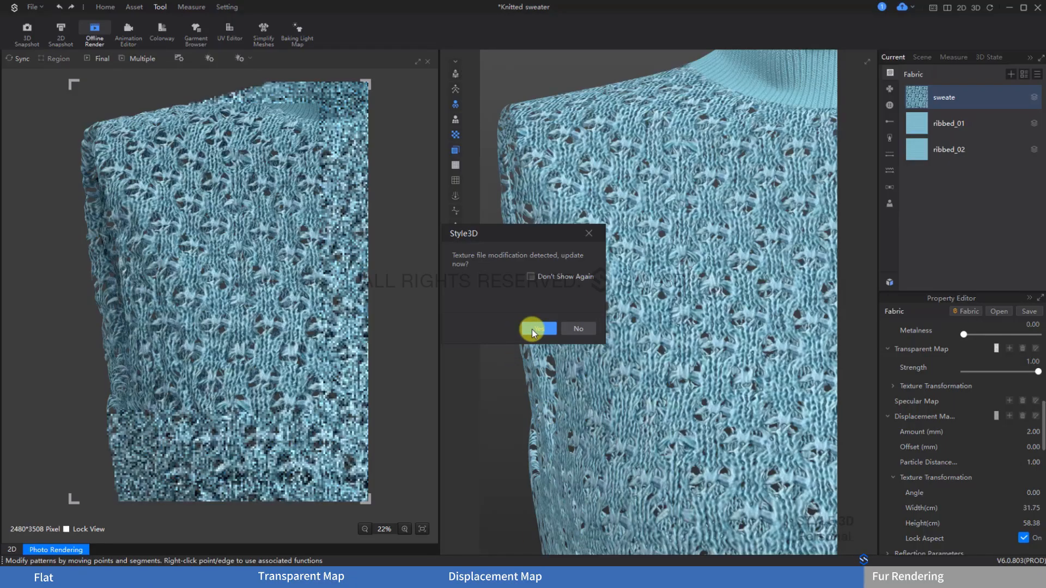
- In Style3D, update the modified texture and synchronize the offline render with the displacement map's particle distance set to 0.5
left_click(531, 329)
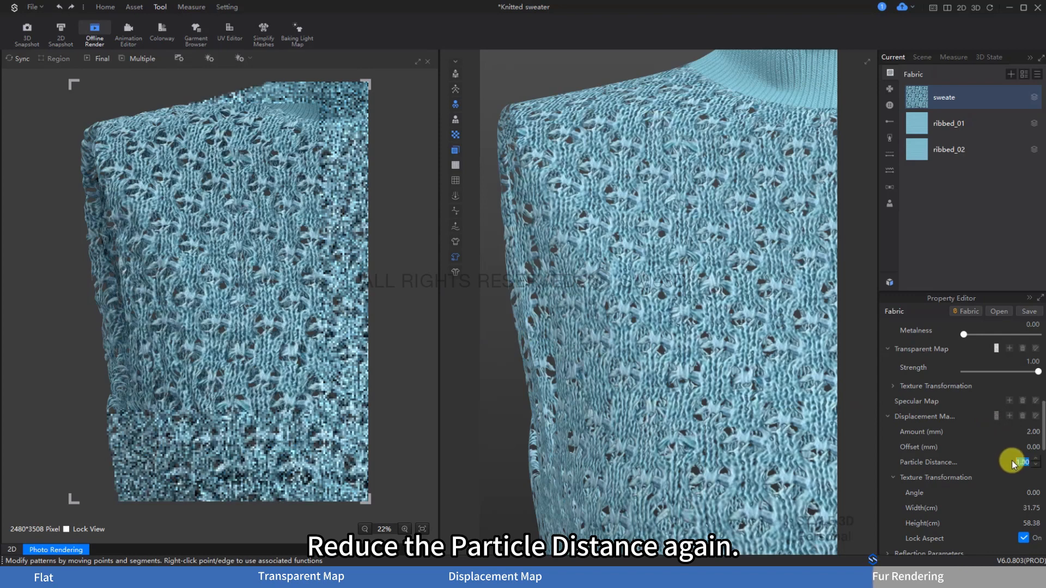
type("0.5")
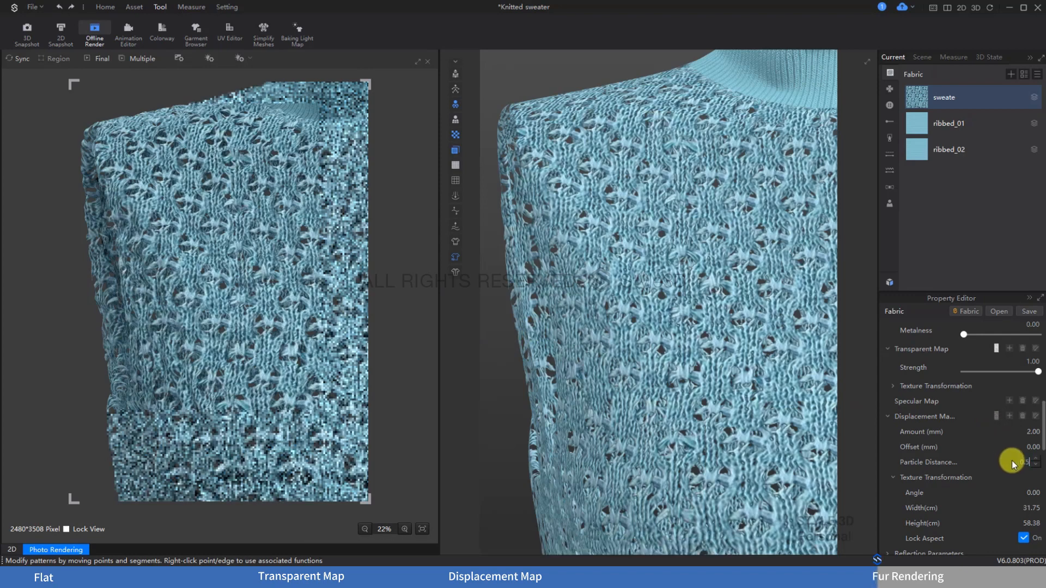
key("Return")
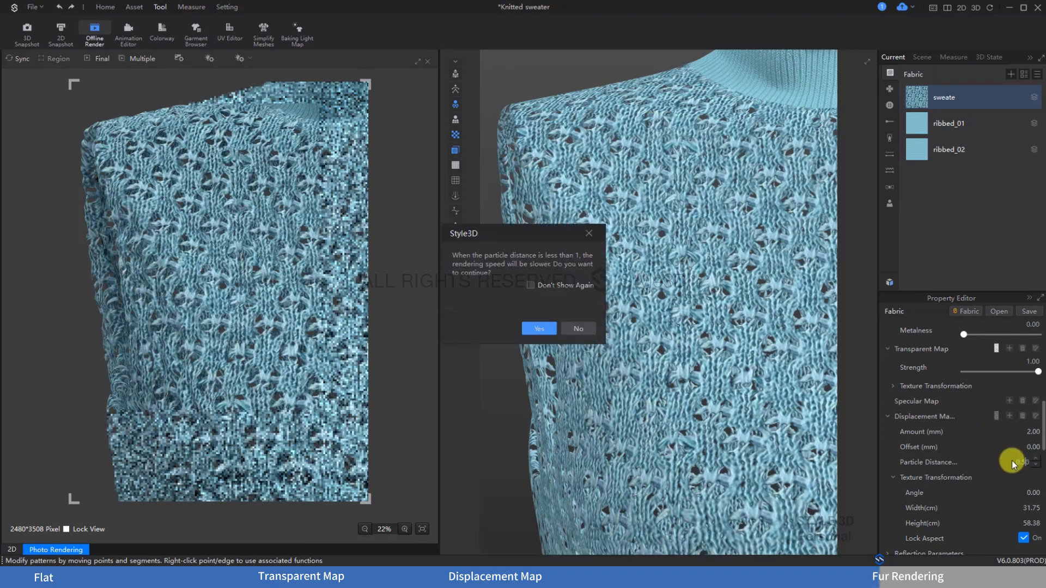
left_click(537, 329)
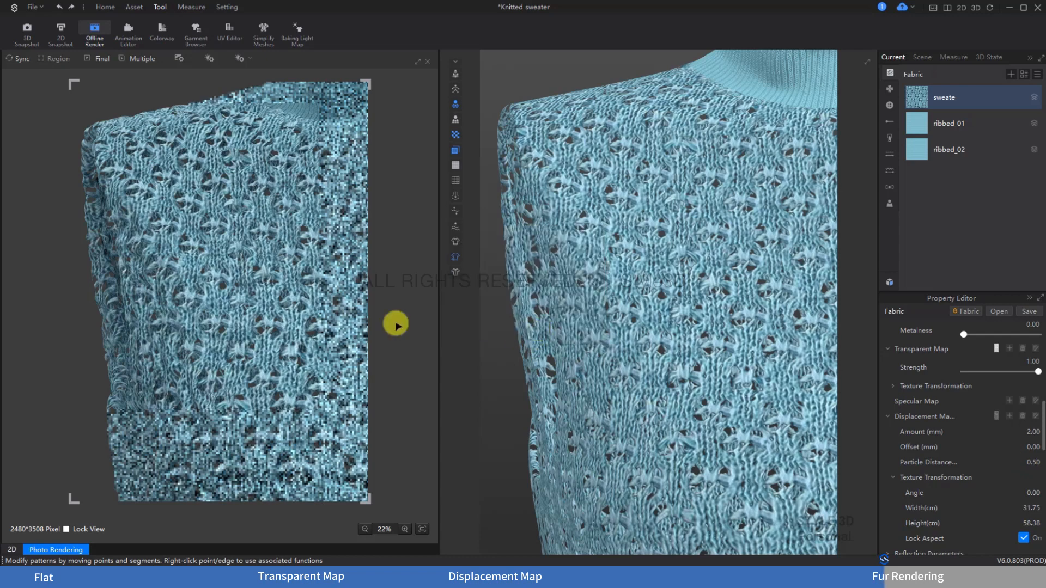
left_click(20, 60)
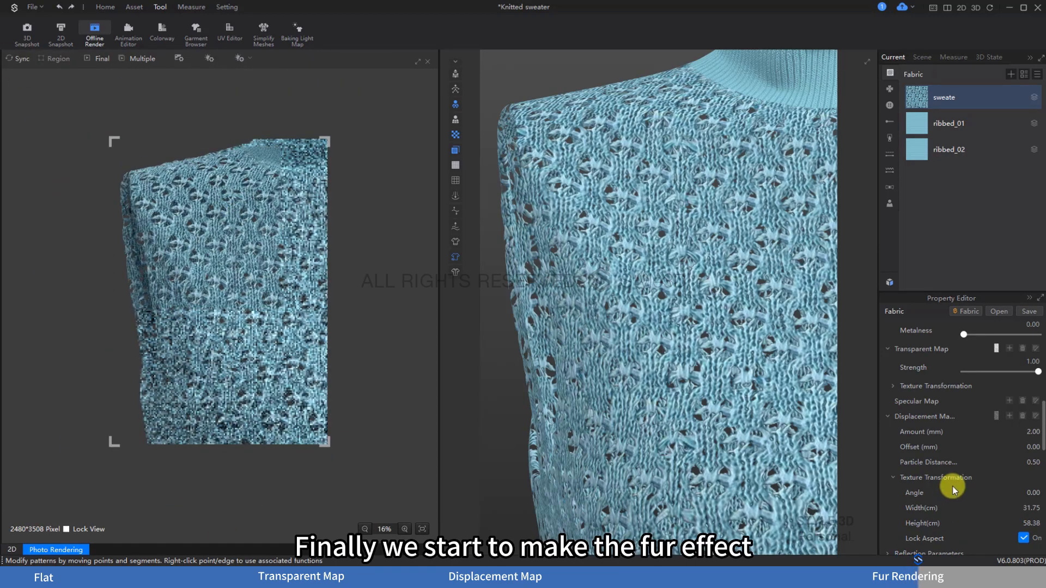
- Change the sweate fabric's front render type to Fur (Render Only) and accept the render-time notice
scroll(952, 486, "up", 10)
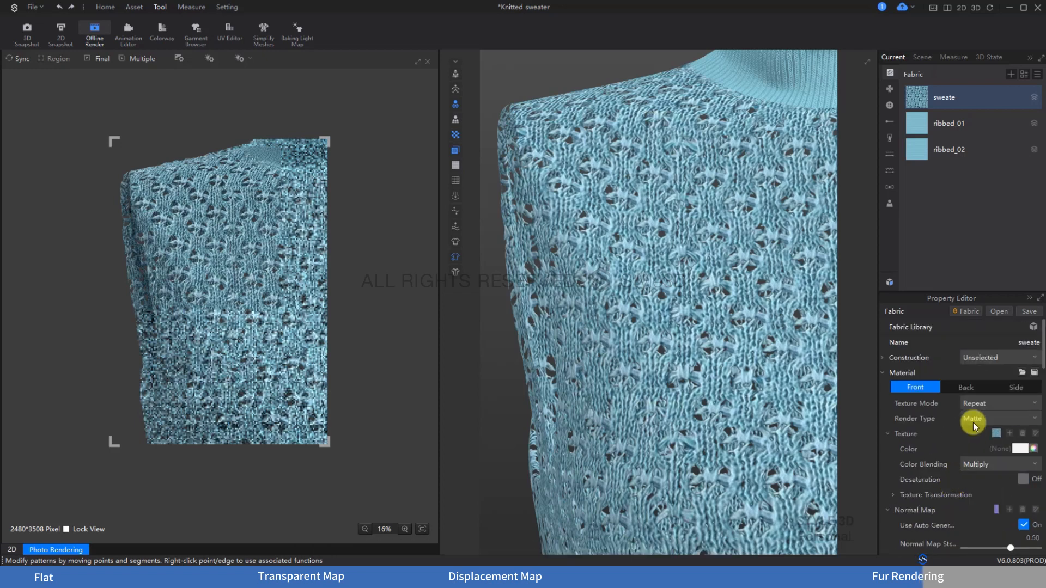
left_click(976, 421)
left_click(986, 515)
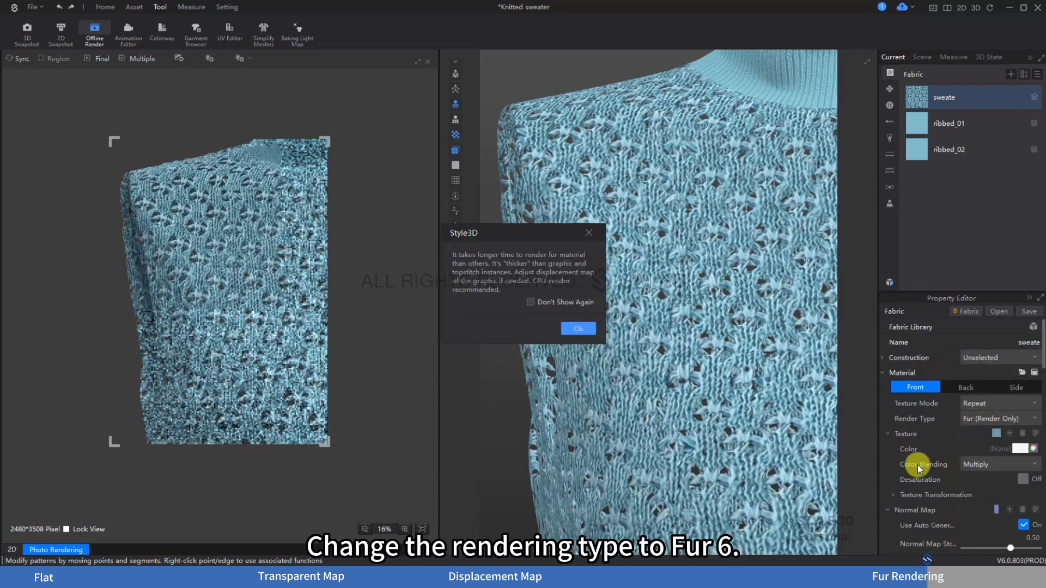
left_click(562, 328)
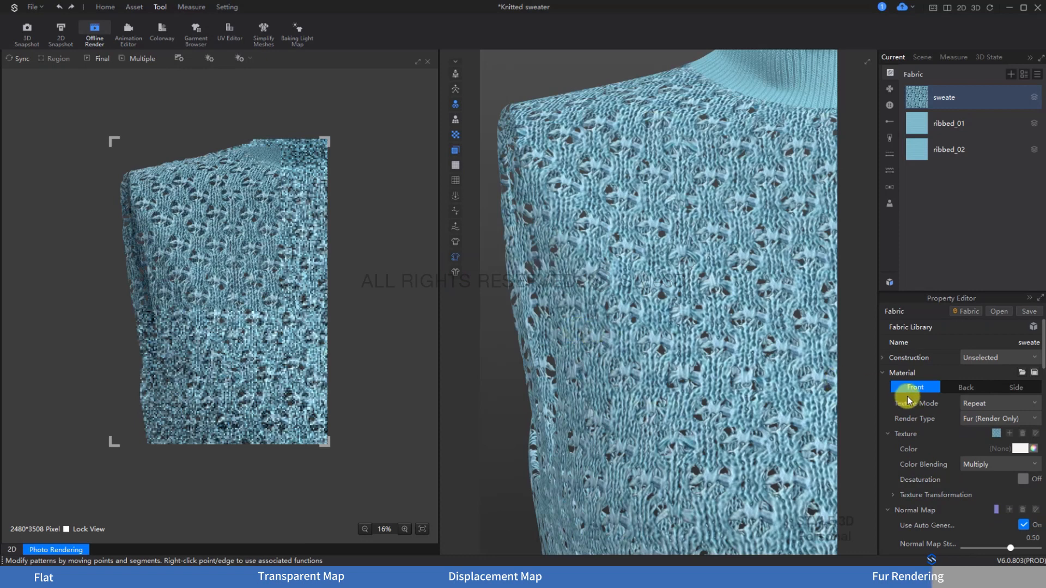
- Set the base fur shape's length to 3 mm and its density to 2000 per square inch
scroll(955, 415, "down", 3)
scroll(959, 418, "down", 5)
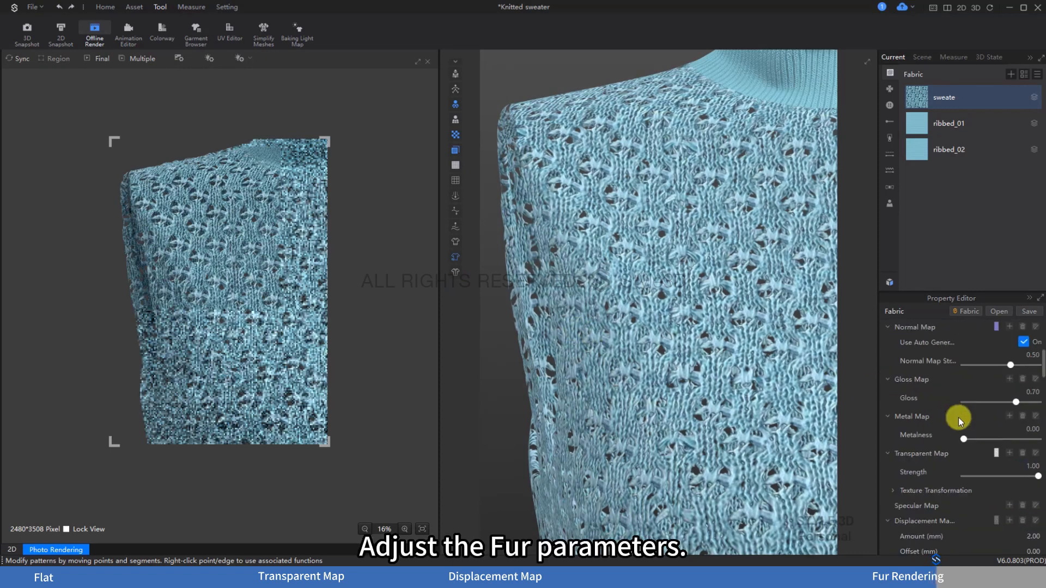
scroll(984, 438, "down", 4)
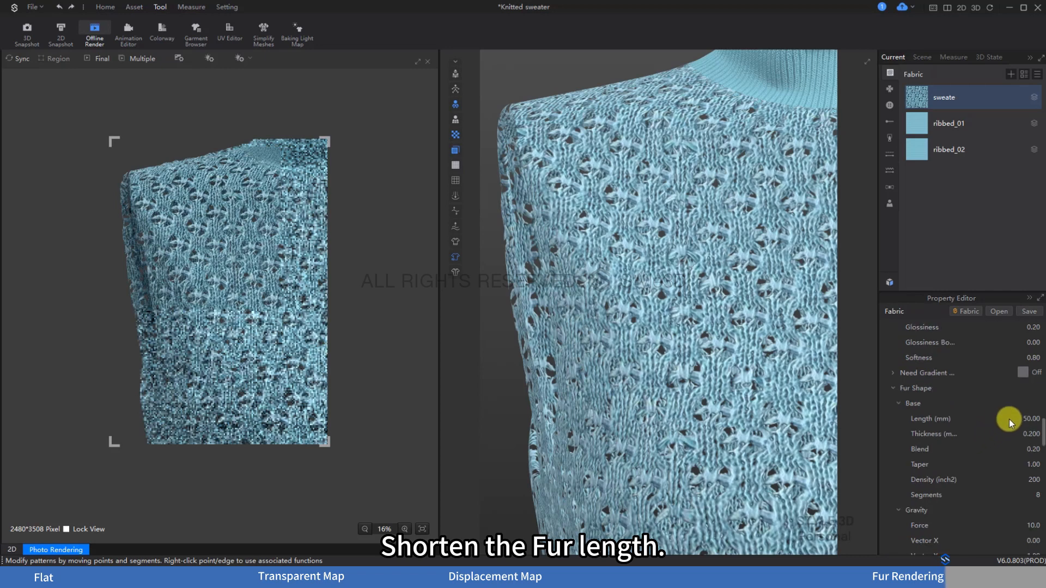
type("3")
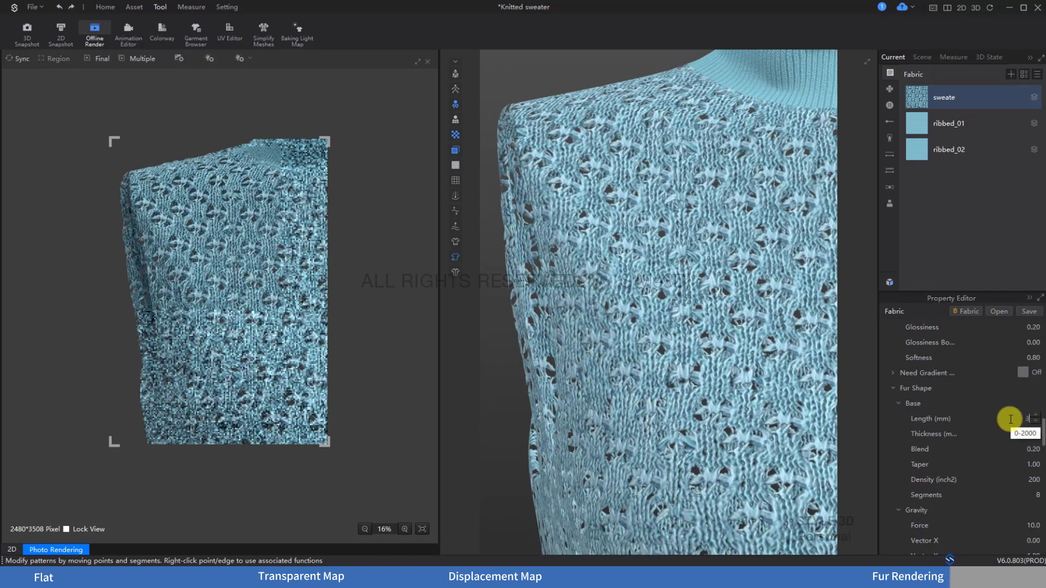
key("Return")
double_click(1029, 480)
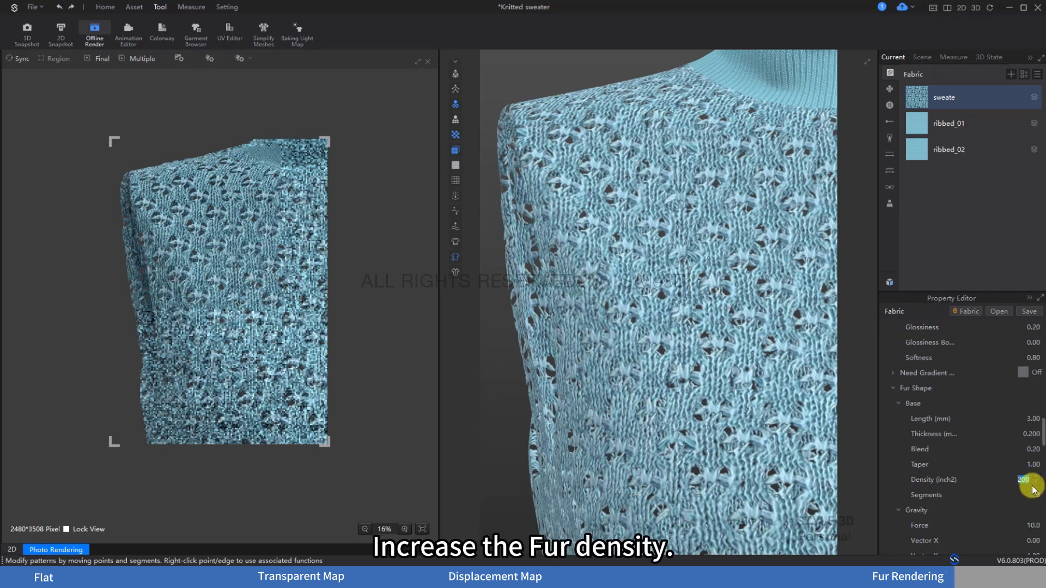
type("20")
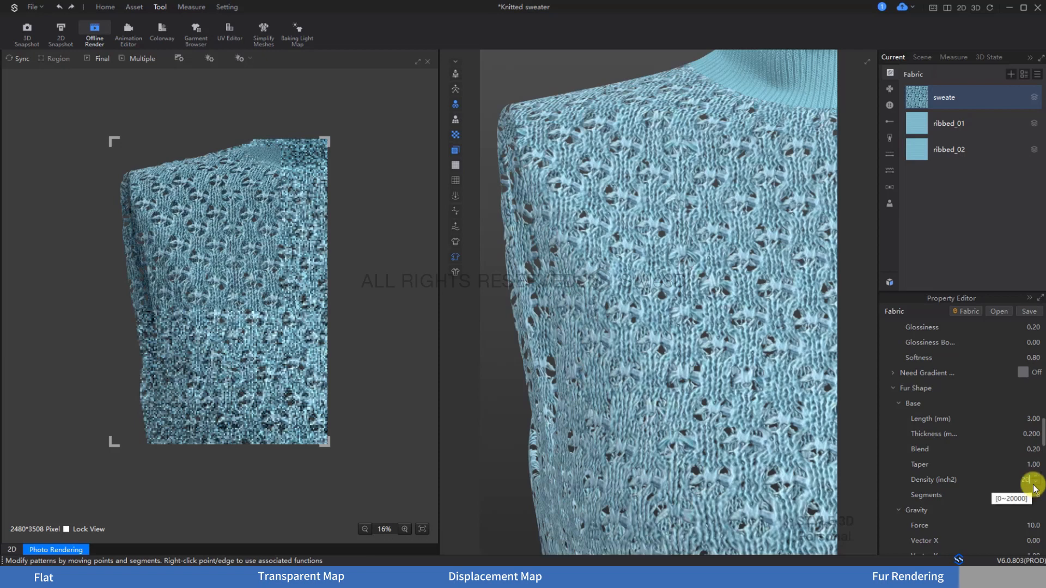
key("Return")
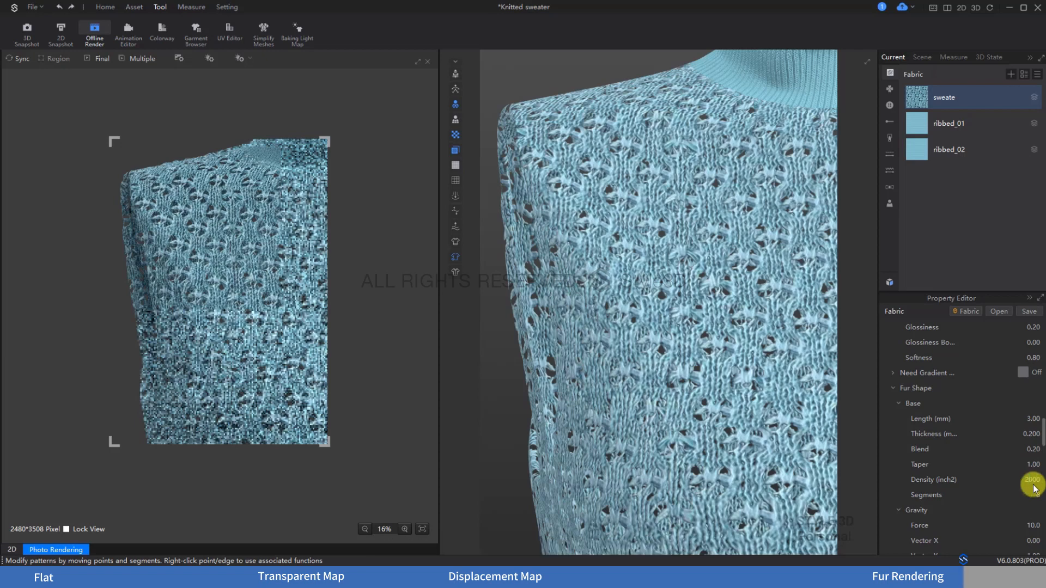
- Set both the radius and the number of the fur's curl to 1
scroll(1013, 496, "down", 3)
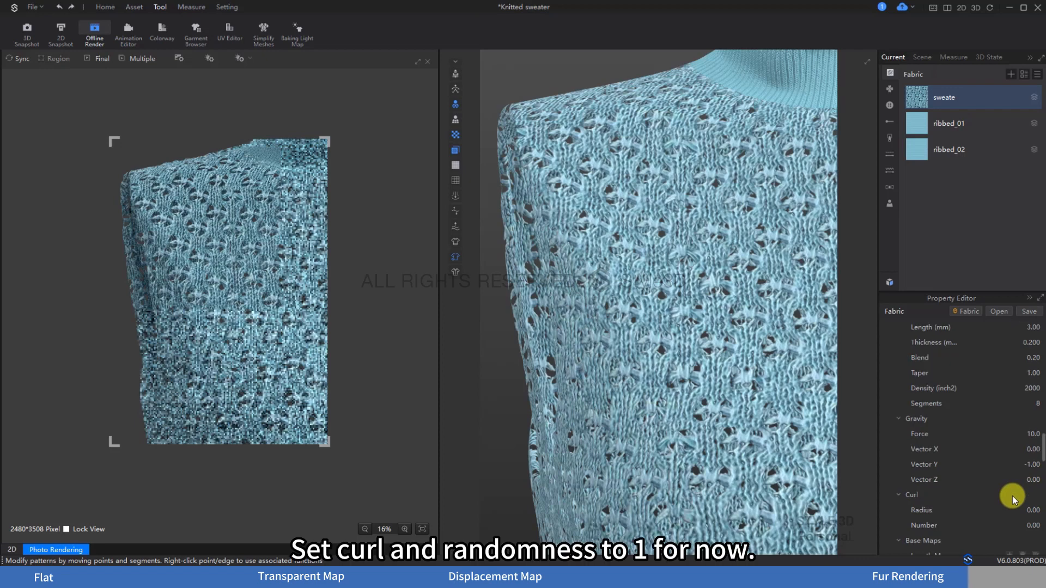
scroll(1013, 496, "down", 1)
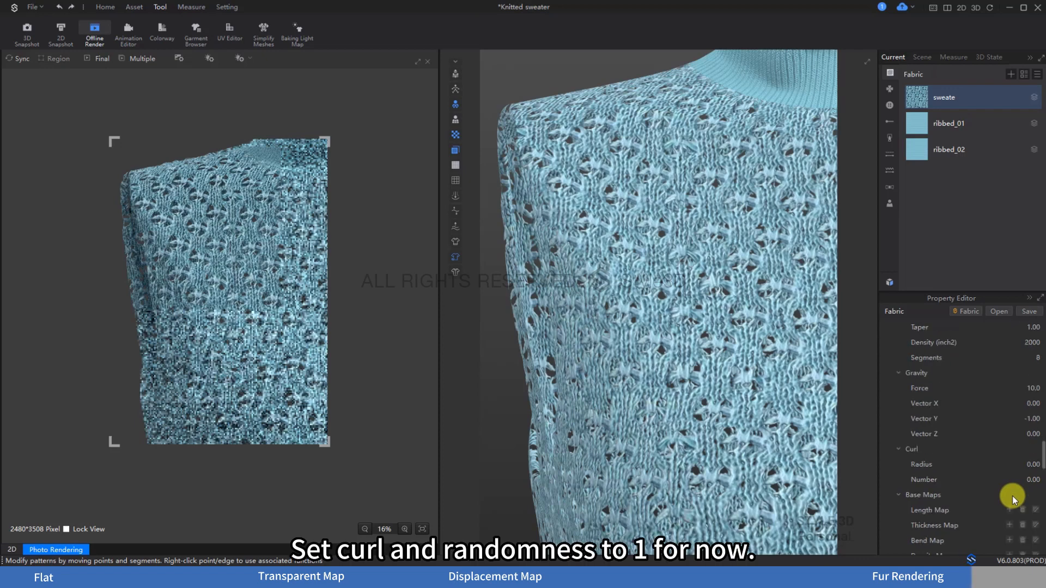
left_click(1021, 466)
type("1")
key("Return")
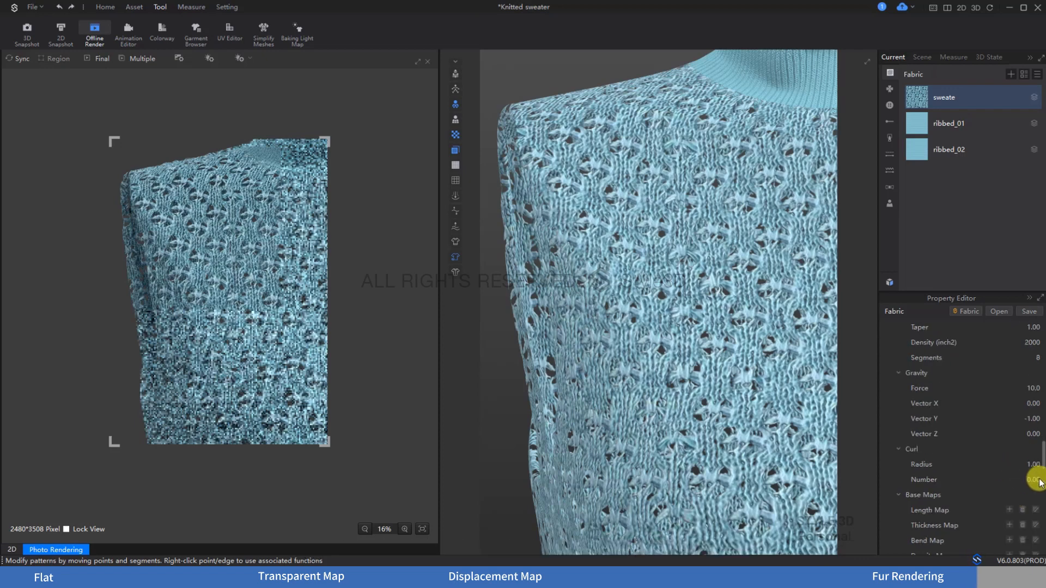
left_click(1034, 480)
type("1")
key("Return")
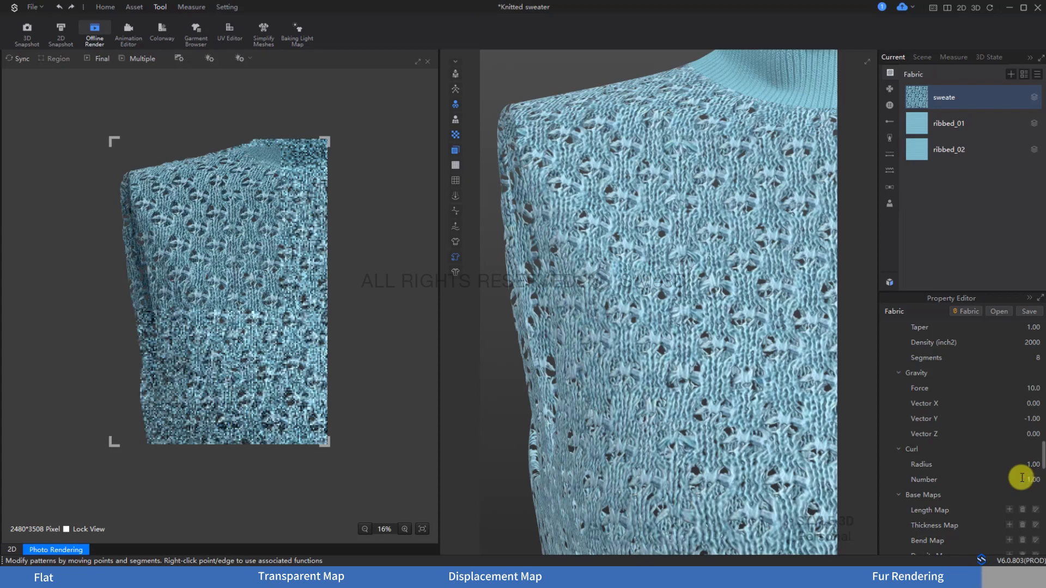
- Set the fur's length variance and thickness variance to 1
scroll(1021, 479, "down", 5)
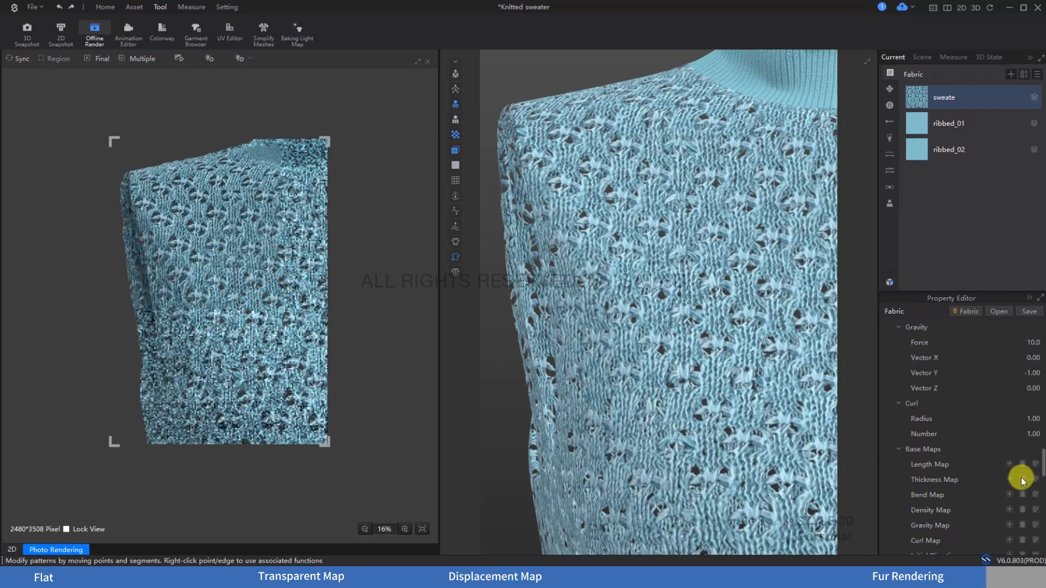
left_click(1010, 469)
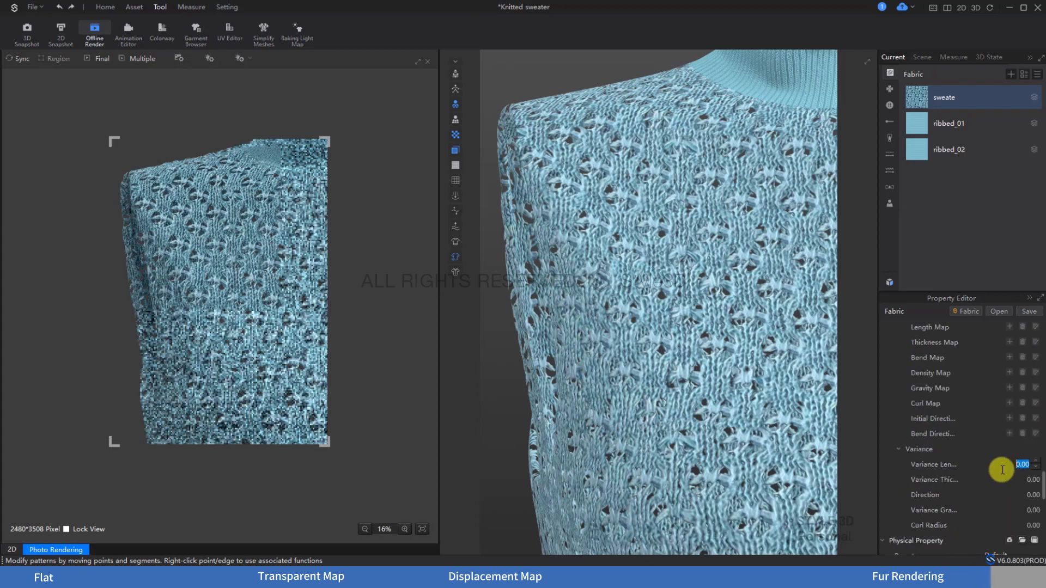
type("1")
key("Return")
left_click(1020, 479)
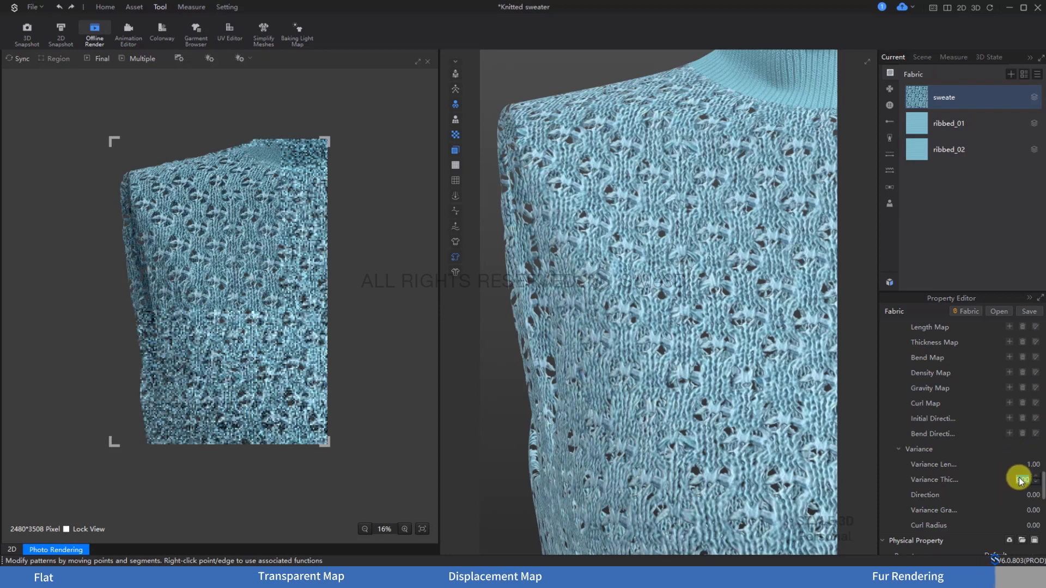
type("1")
key("Return")
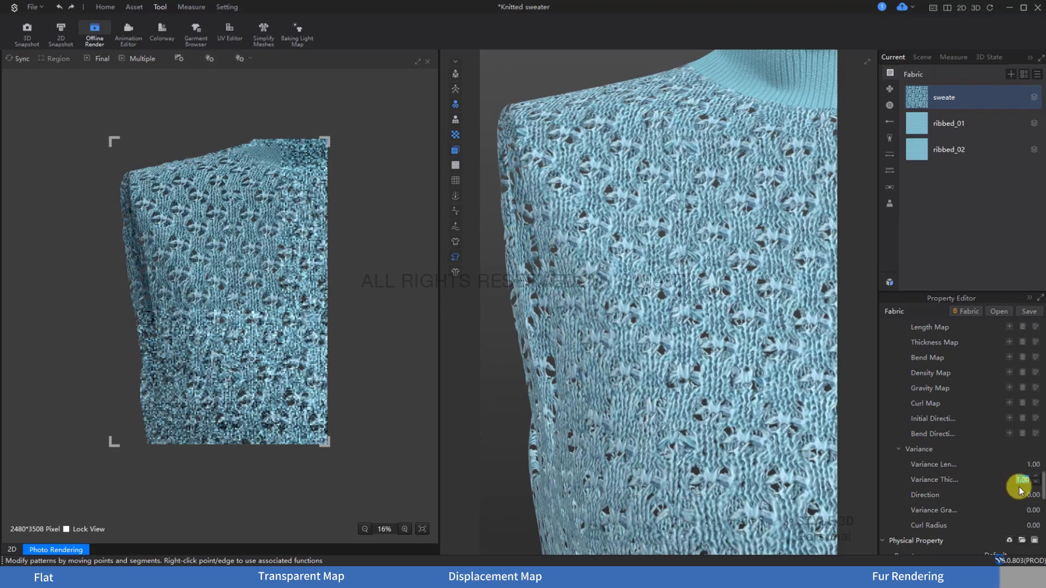
- Set the fur's direction, gravity and curl radius variance values to 1
left_click(1014, 493)
type("1")
key("Return")
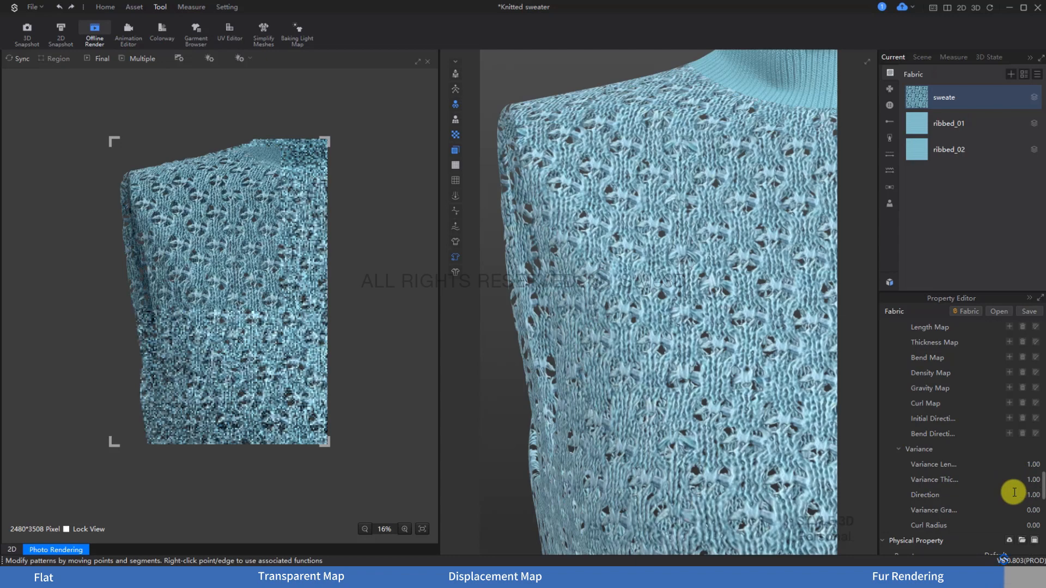
left_click(1014, 511)
type("1")
key("Return")
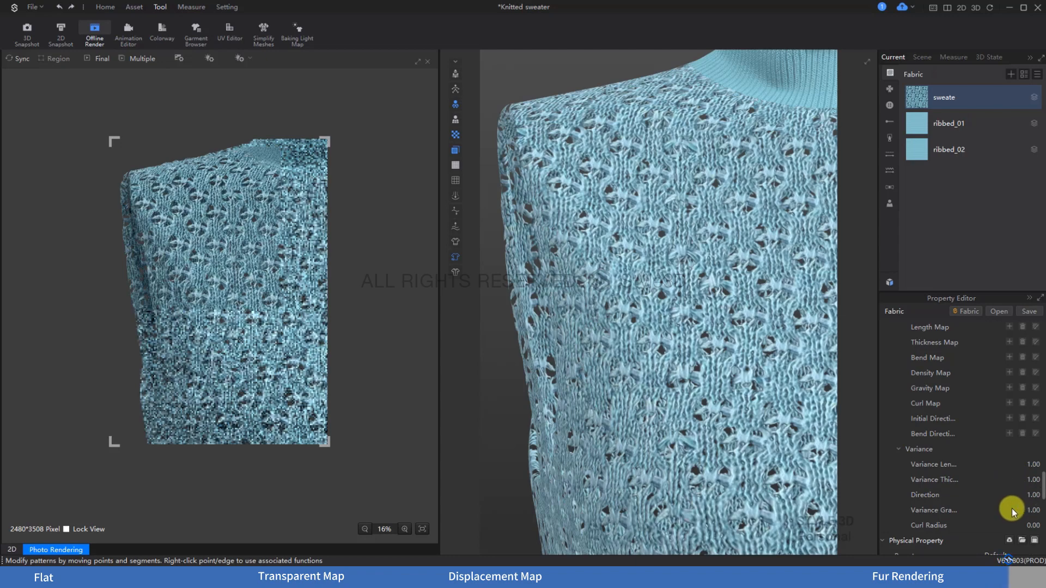
left_click(1005, 524)
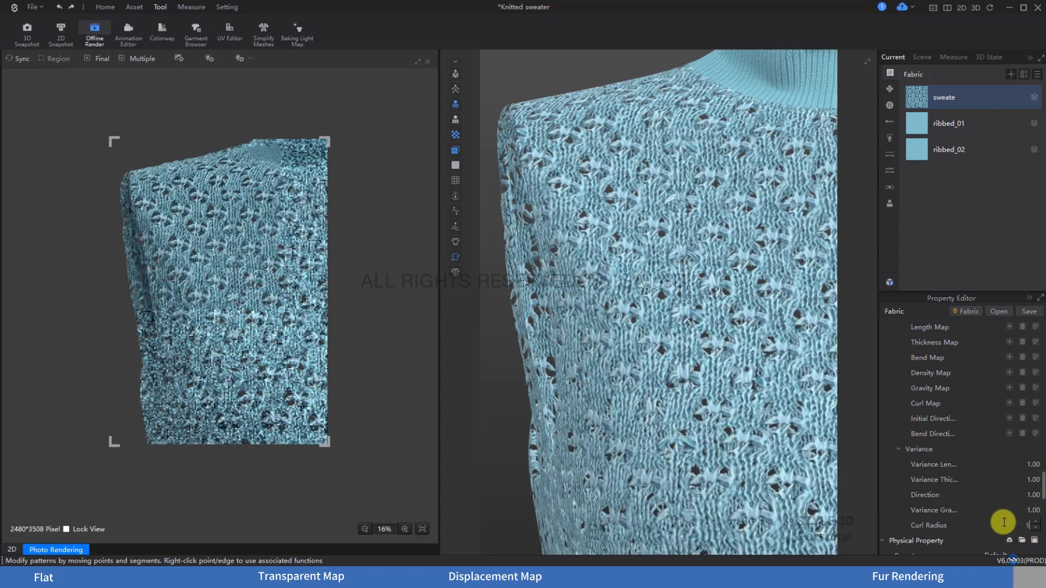